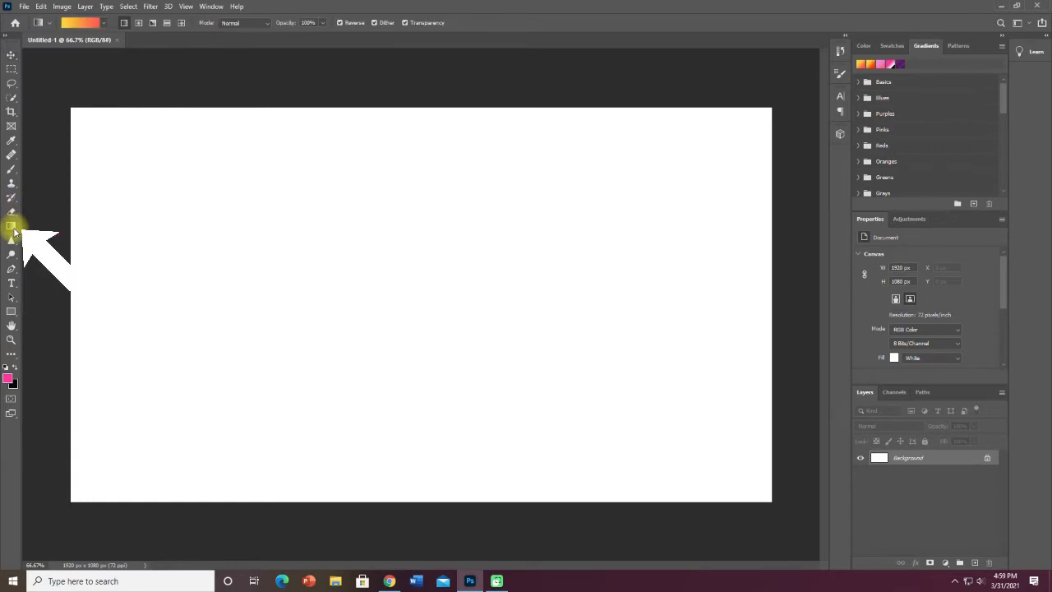
Add the current gradient to the Pinks preset group and load the Pink_12 preset.
left_click(83, 23)
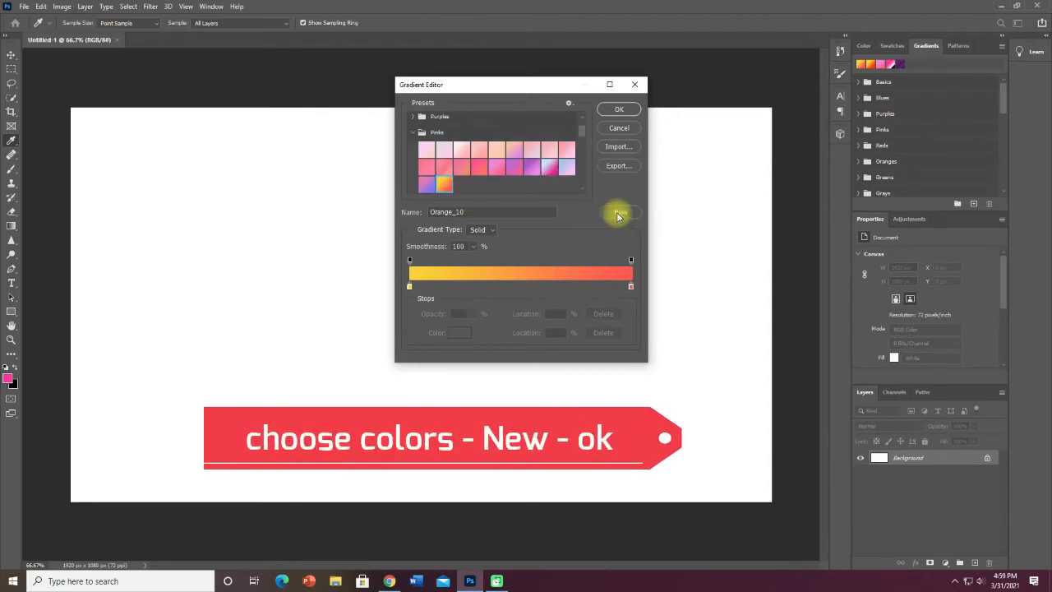
left_click(462, 166)
left_click(621, 212)
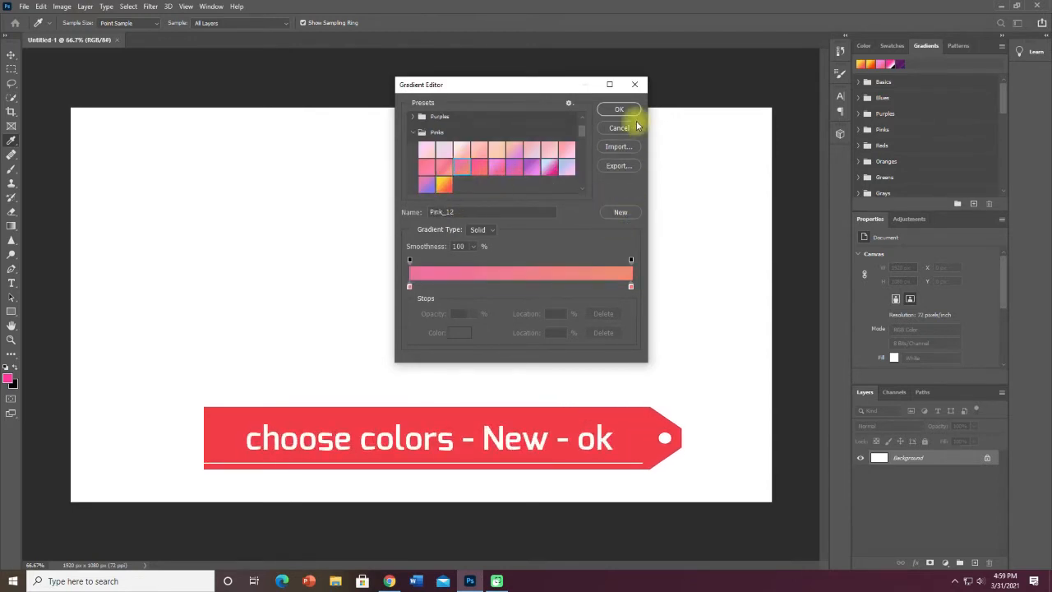
left_click(620, 109)
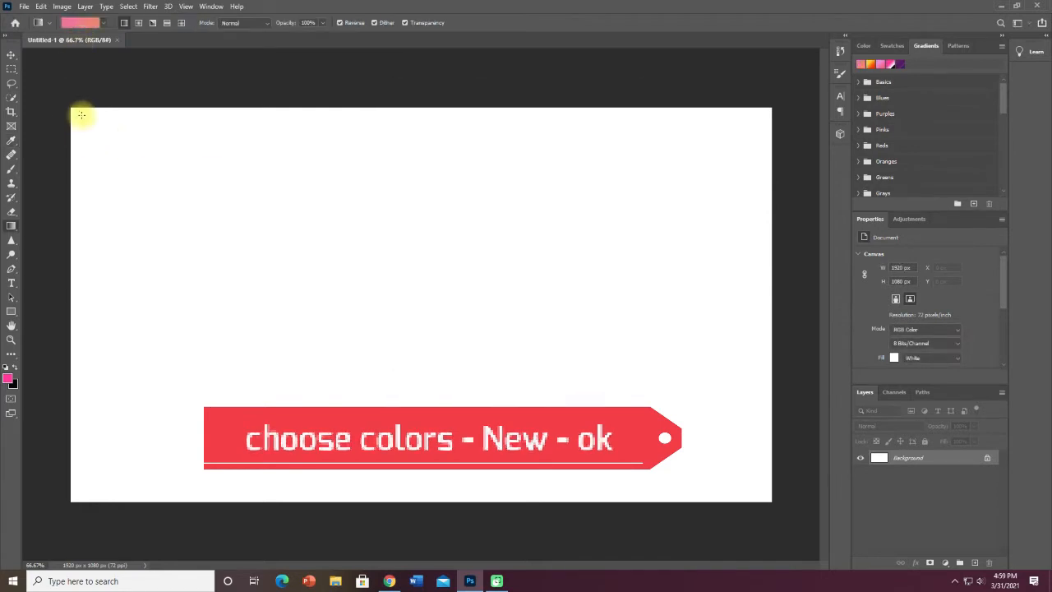
Fill the background with a diagonal linear gradient, and redraw it in the radial style, ending with one from lower-left to upper-right.
left_click_drag(78, 113, 762, 493)
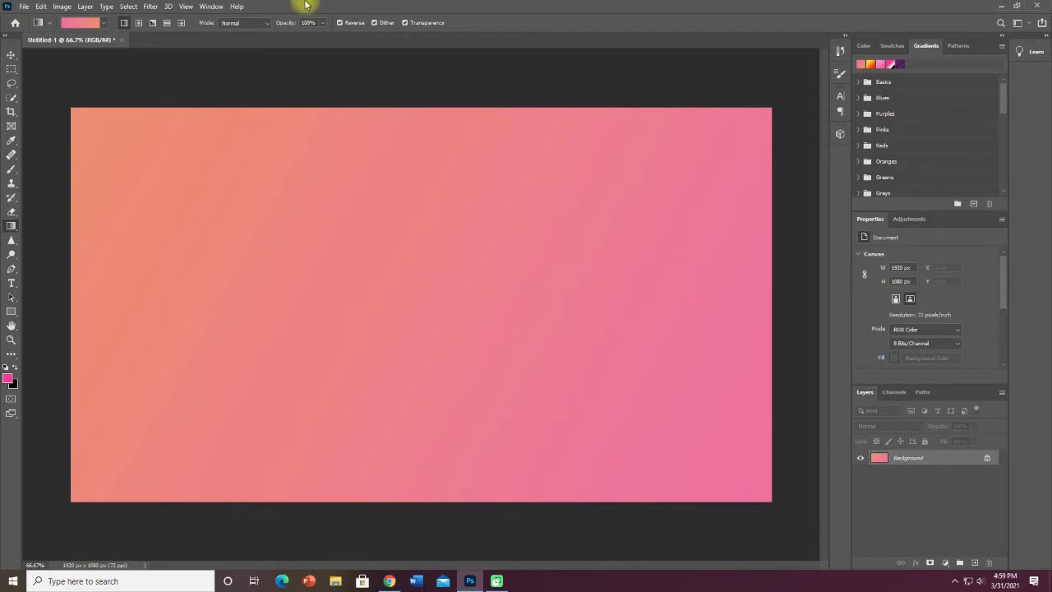
left_click(139, 23)
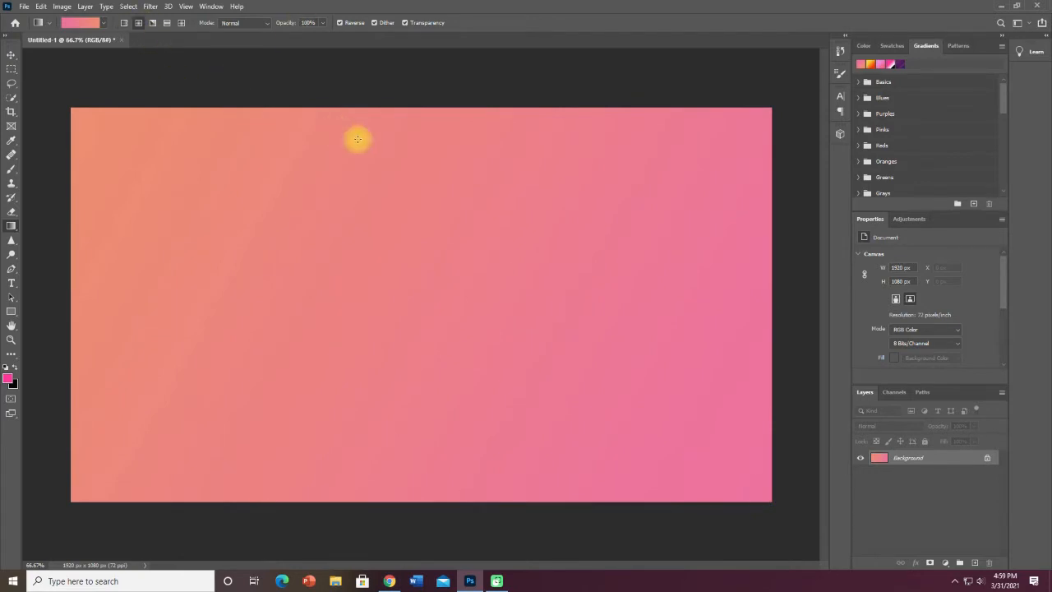
left_click_drag(430, 253, 125, 261)
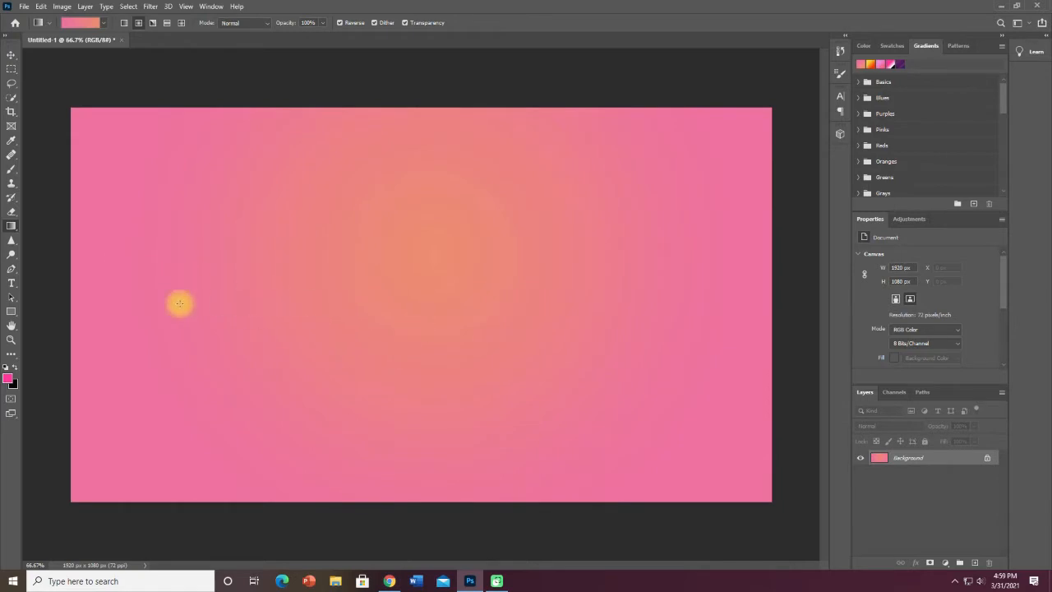
left_click_drag(125, 427, 702, 169)
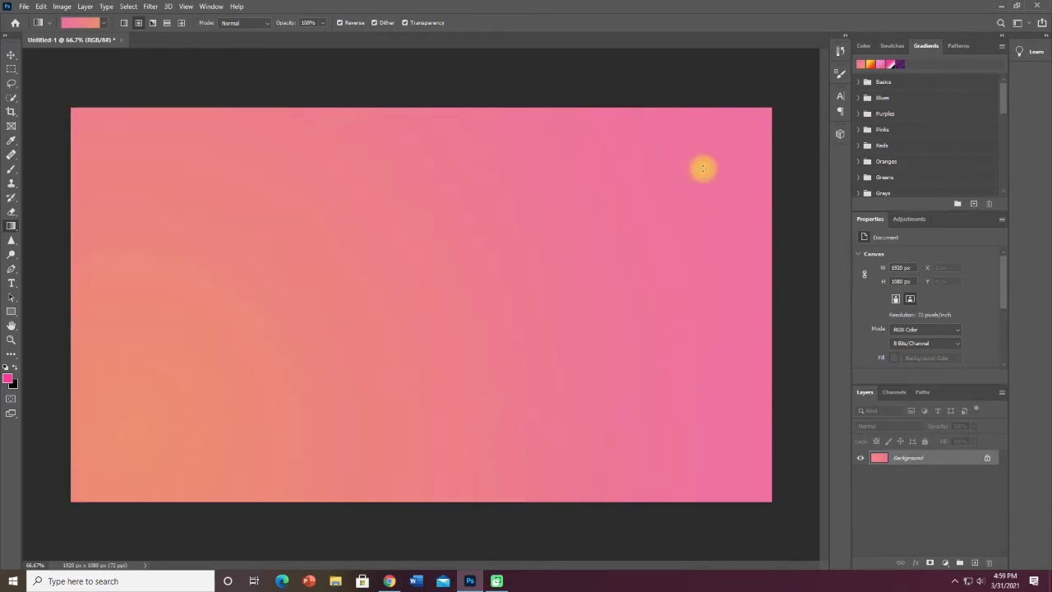
Add the current gradient to the Blues preset group as a new preset and load the Blue_28 gradient.
left_click(90, 23)
left_click(444, 135)
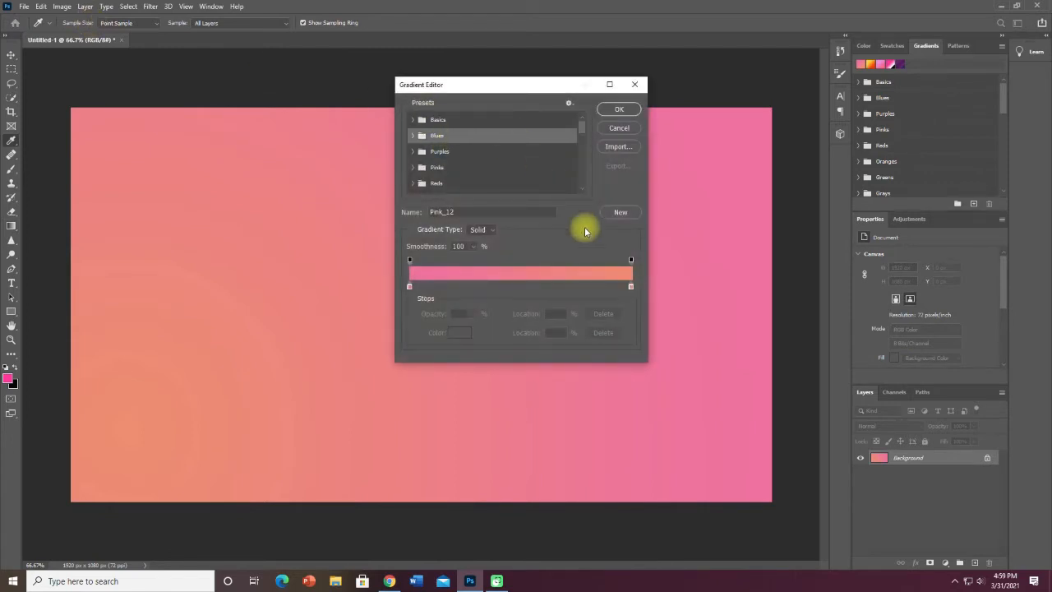
left_click(617, 213)
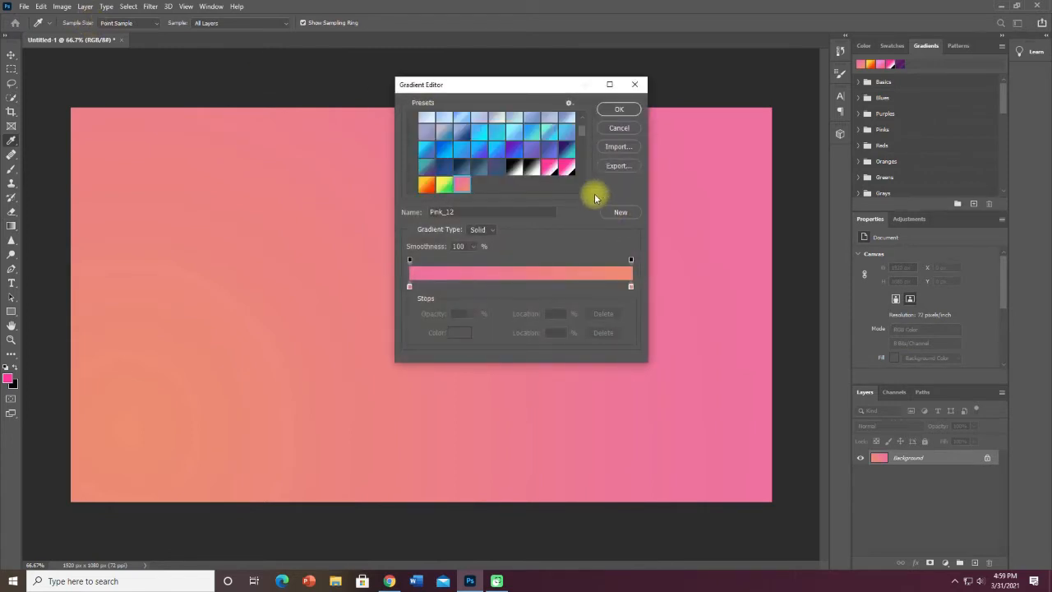
left_click(479, 133)
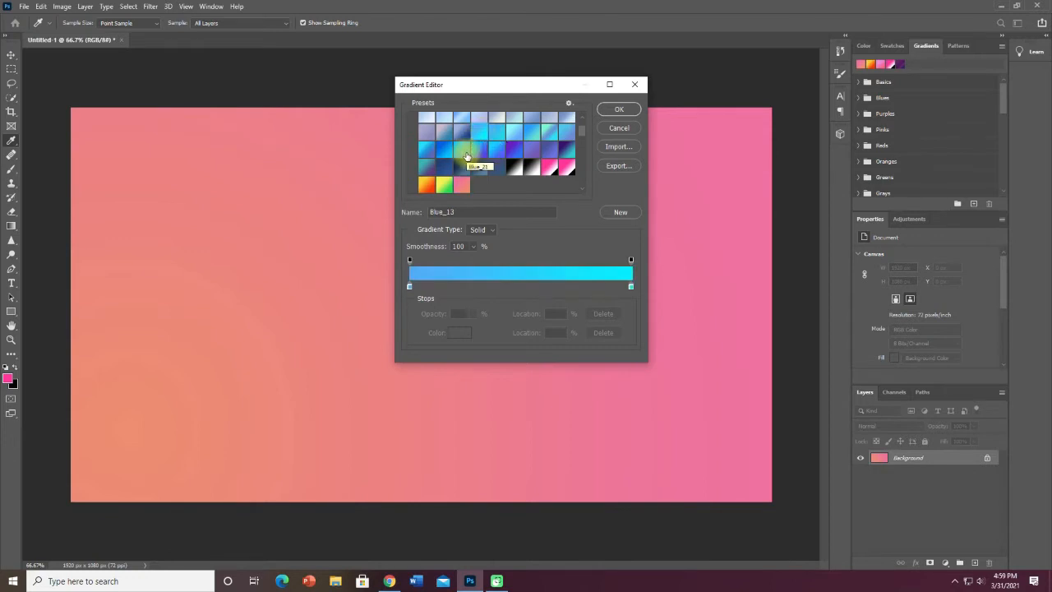
left_click(425, 167)
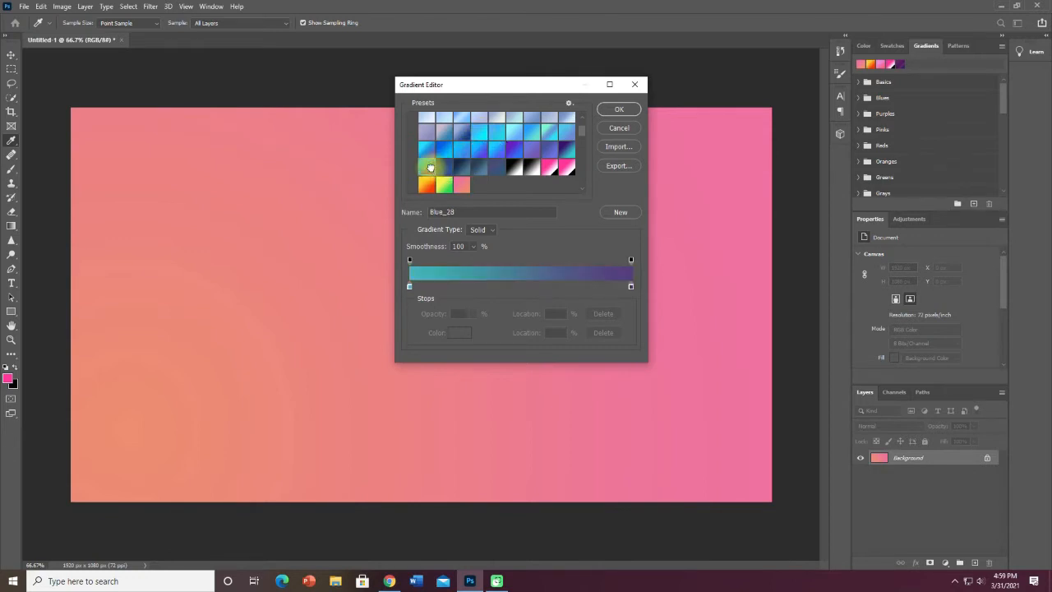
left_click(619, 112)
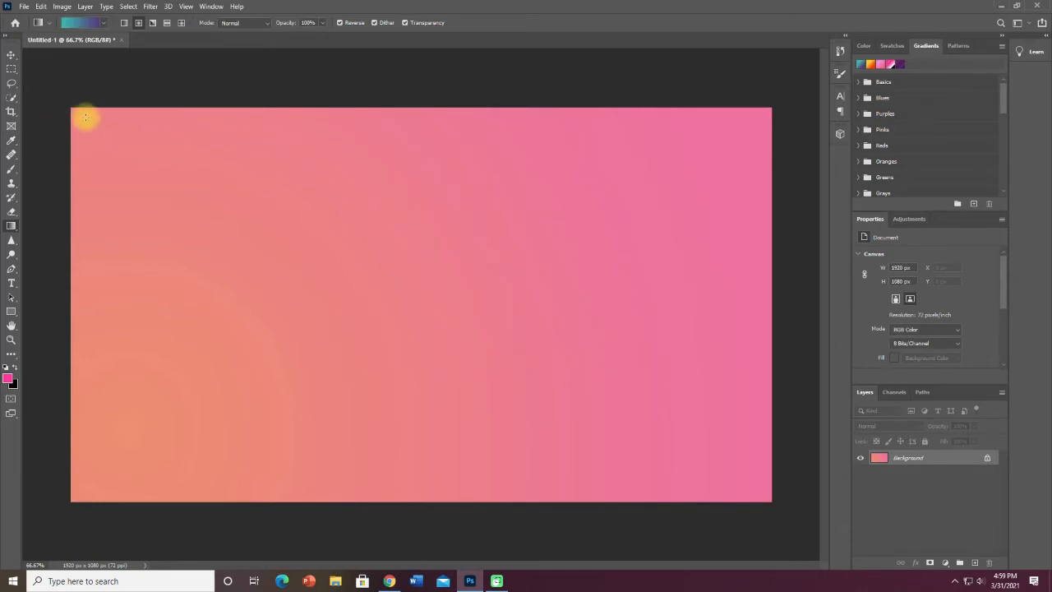
Redraw the background gradient in the radial, angle and diamond styles, ending with a diamond gradient from the lower-right to the upper-left corner.
mouse_move(435, 272)
left_mouse_down()
mouse_move(746, 465)
mouse_move(748, 485)
left_mouse_up()
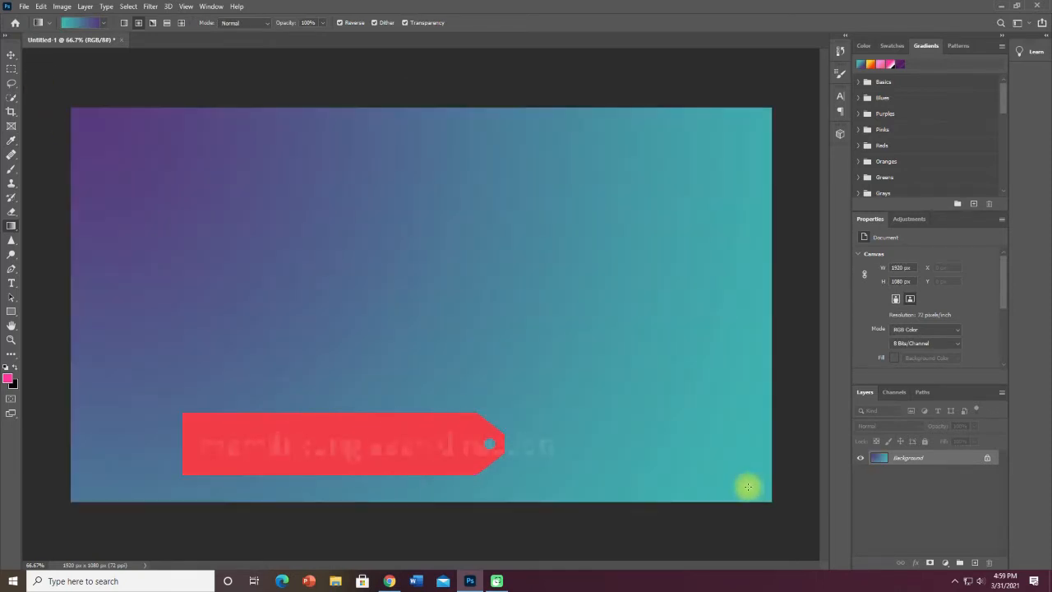
left_click(151, 23)
left_click_drag(737, 140, 151, 448)
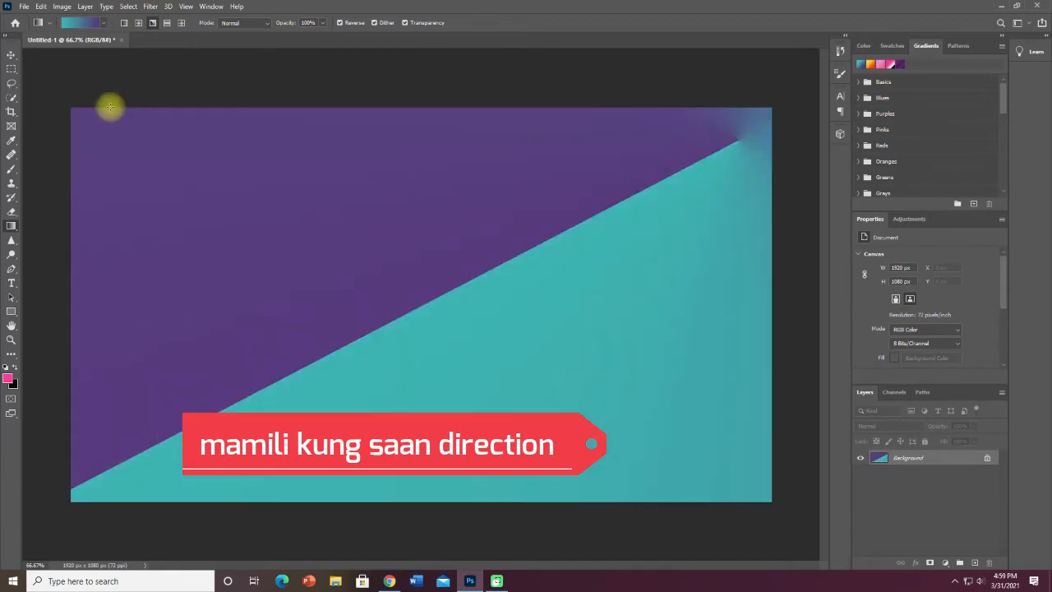
left_click(182, 23)
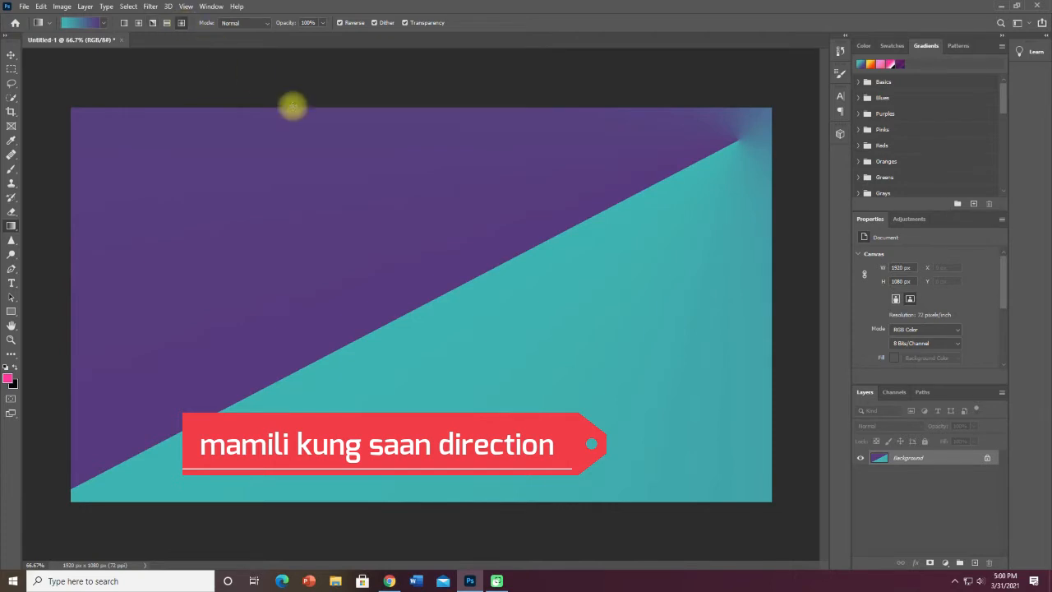
left_click_drag(711, 440, 81, 119)
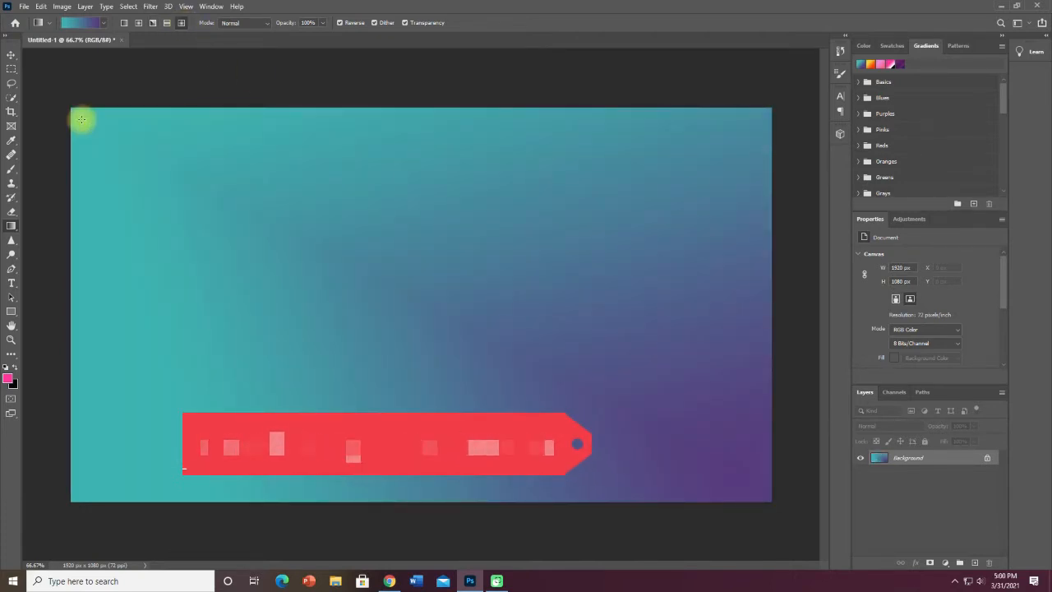
Add the current gradient to the Reds preset group as a new preset and load the Red_04 gradient.
left_click(83, 27)
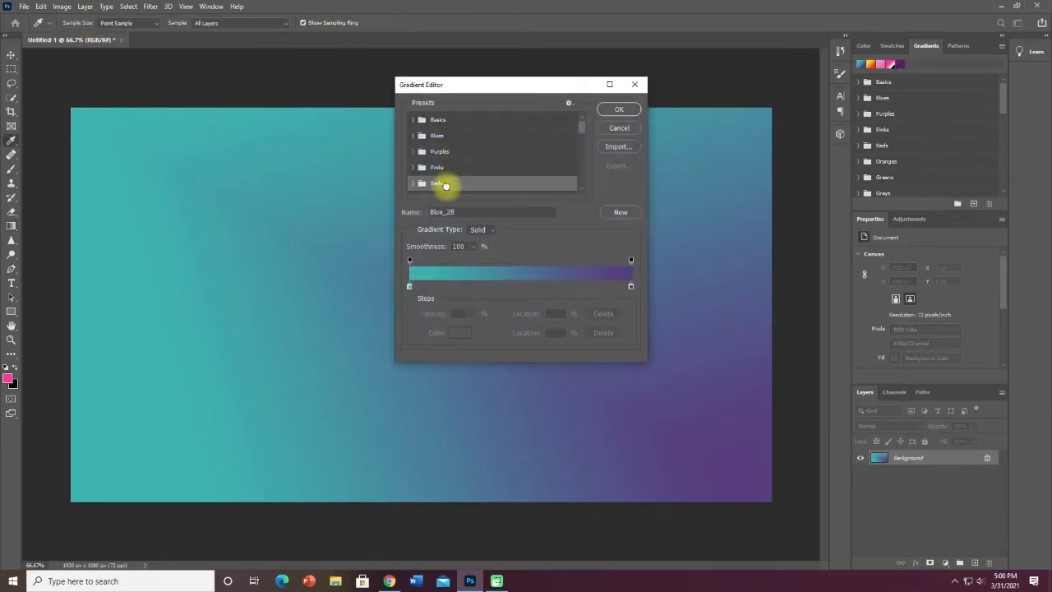
left_click(618, 214)
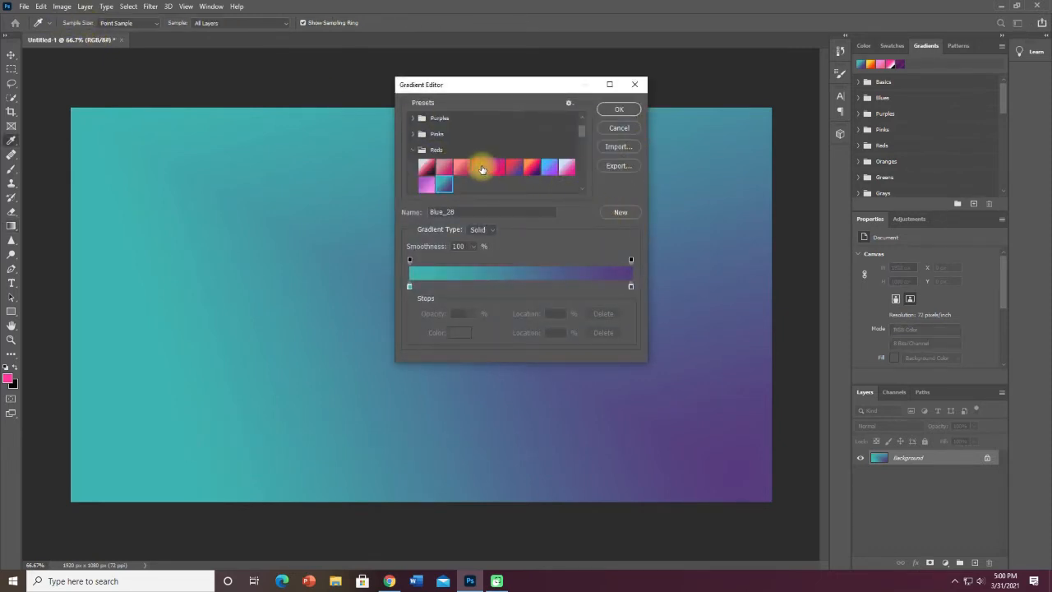
left_click(478, 168)
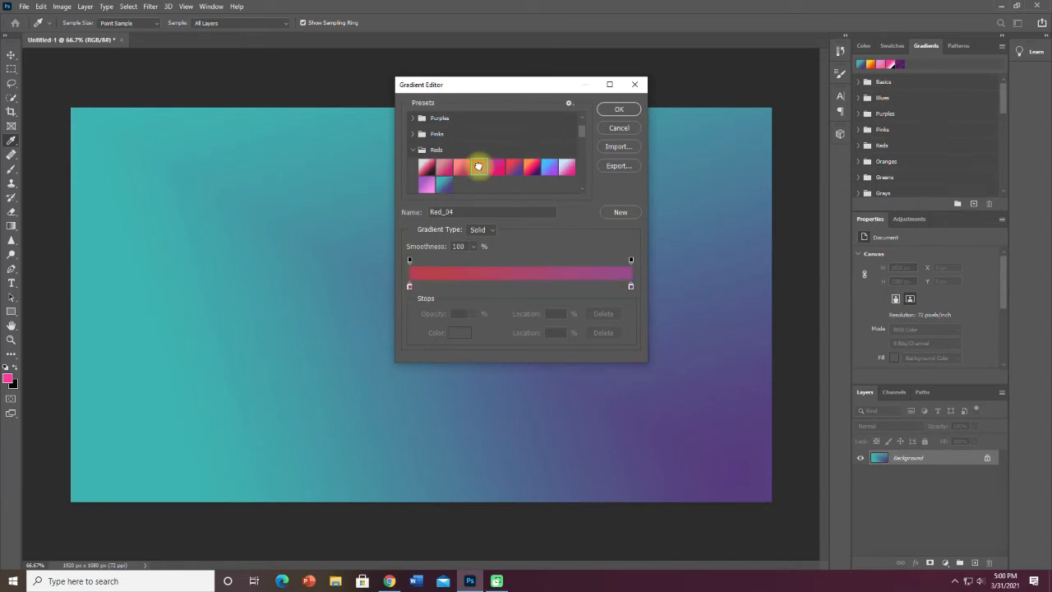
left_click(630, 110)
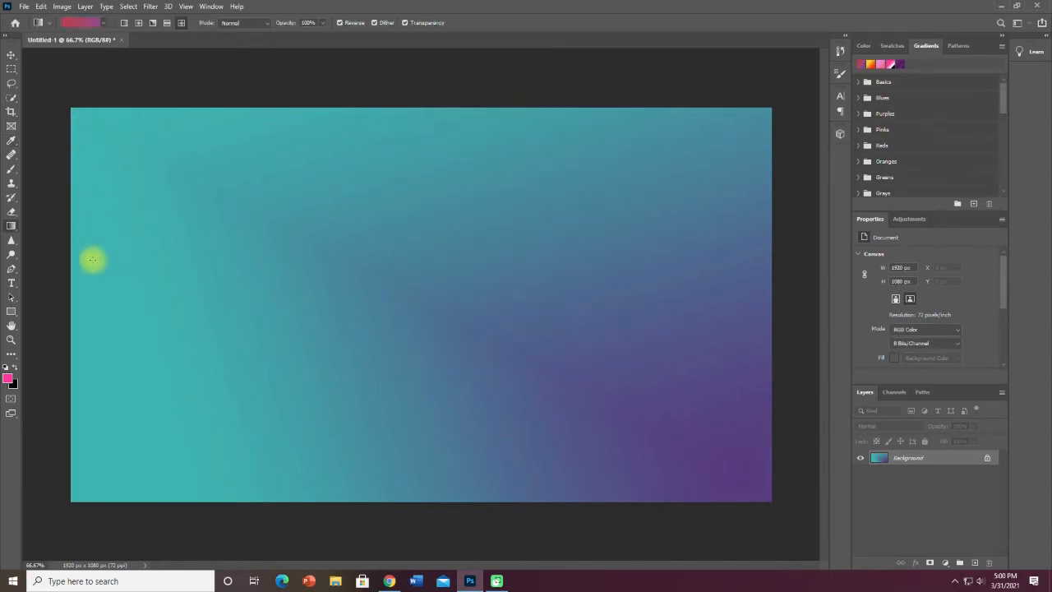
Fill the background with a left-to-right diamond gradient, and redraw it from the upper-right to the lower-left corner.
left_click_drag(91, 300, 749, 308)
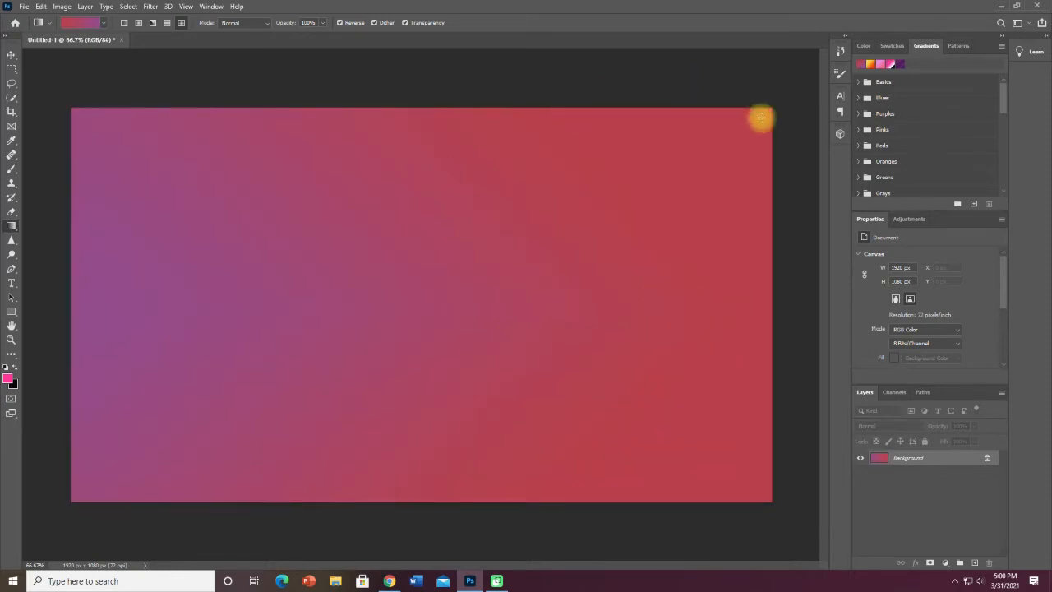
left_click_drag(761, 118, 108, 483)
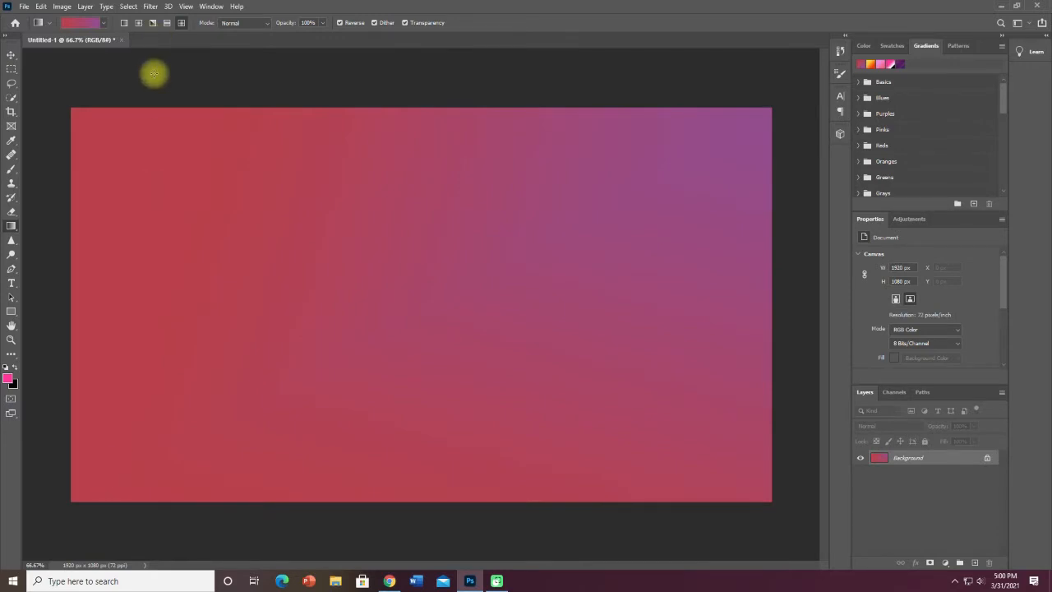
Add the current gradient to the Oranges preset group as a new preset and load the Orange_05 gradient.
left_click(71, 23)
scroll(458, 150, "down", 1)
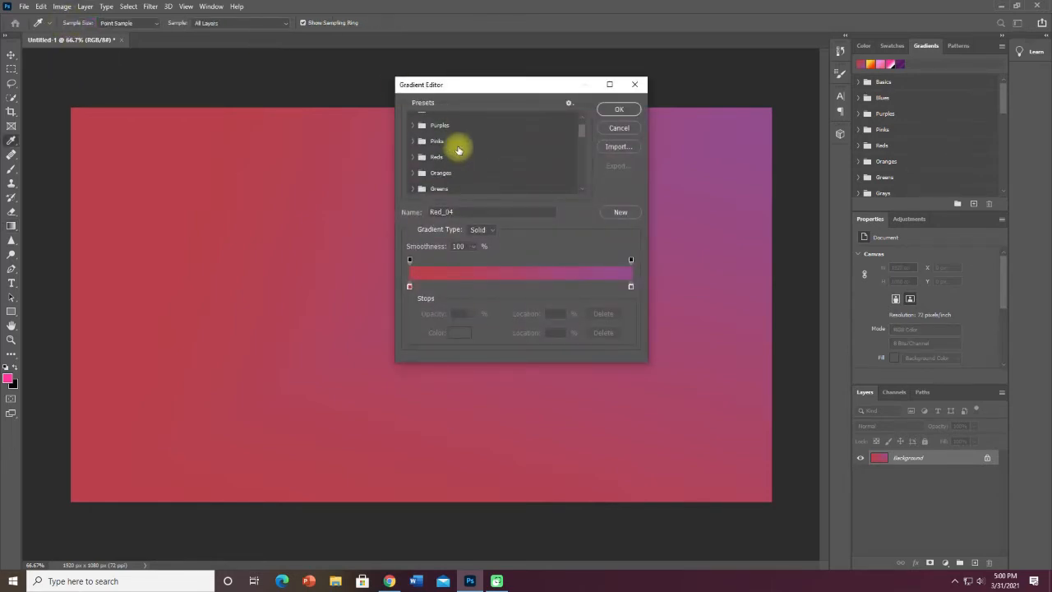
left_click(460, 172)
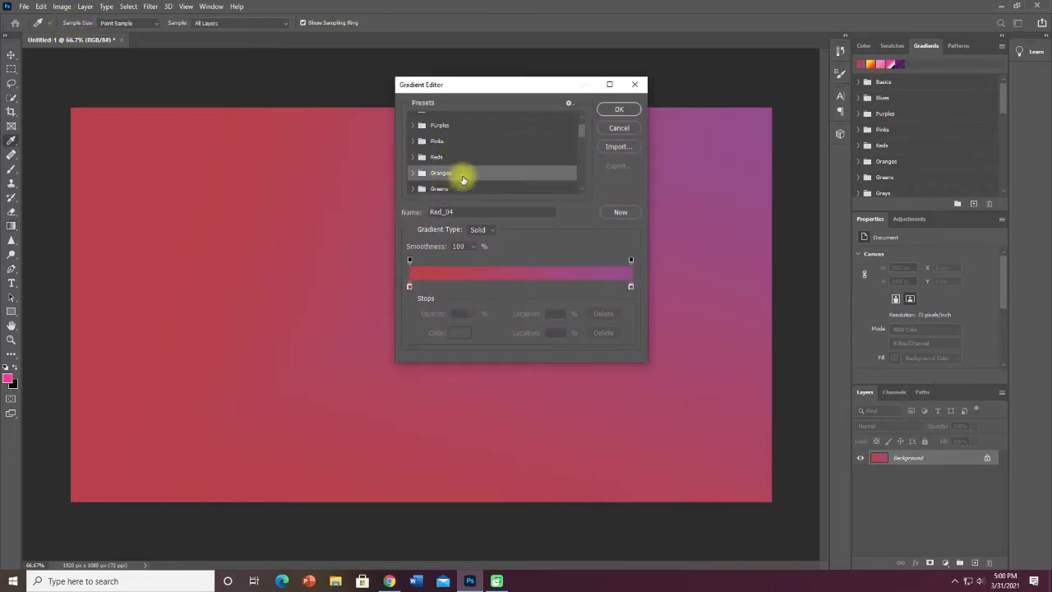
left_click(623, 212)
left_click(495, 170)
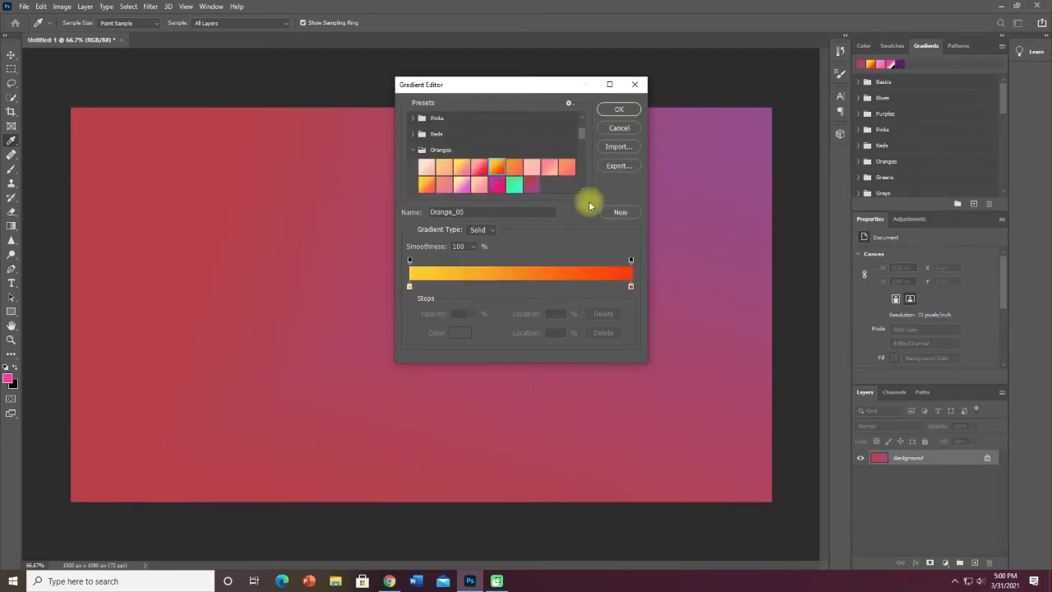
left_click(618, 109)
Redraw the diamond gradient on the background in several directions, ending from the lower-left to the upper-right corner.
left_click_drag(92, 116, 747, 489)
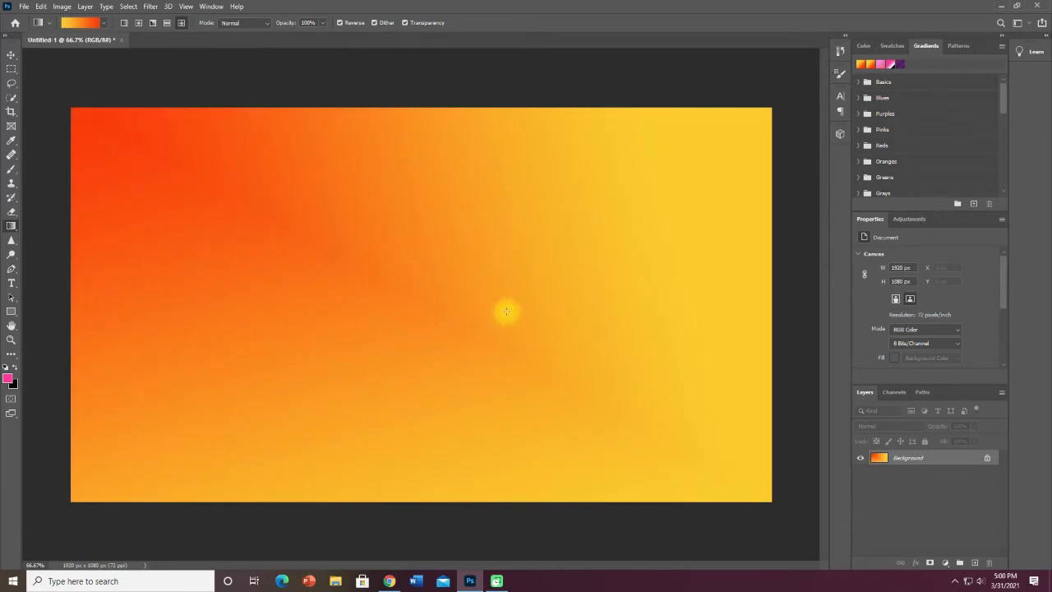
left_click_drag(763, 115, 687, 177)
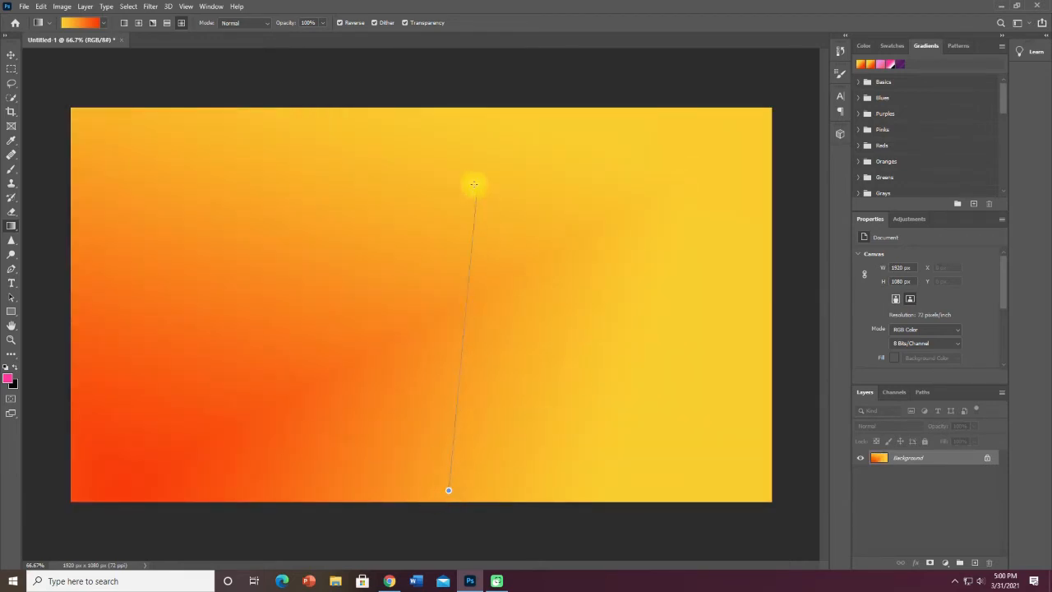
left_click_drag(456, 126, 458, 465)
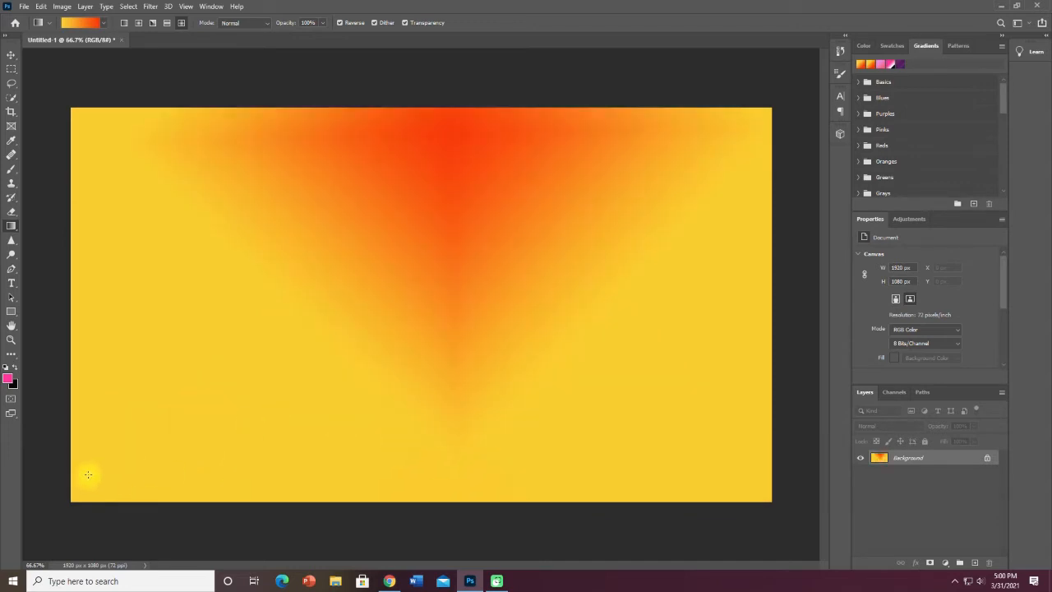
left_click_drag(88, 474, 756, 119)
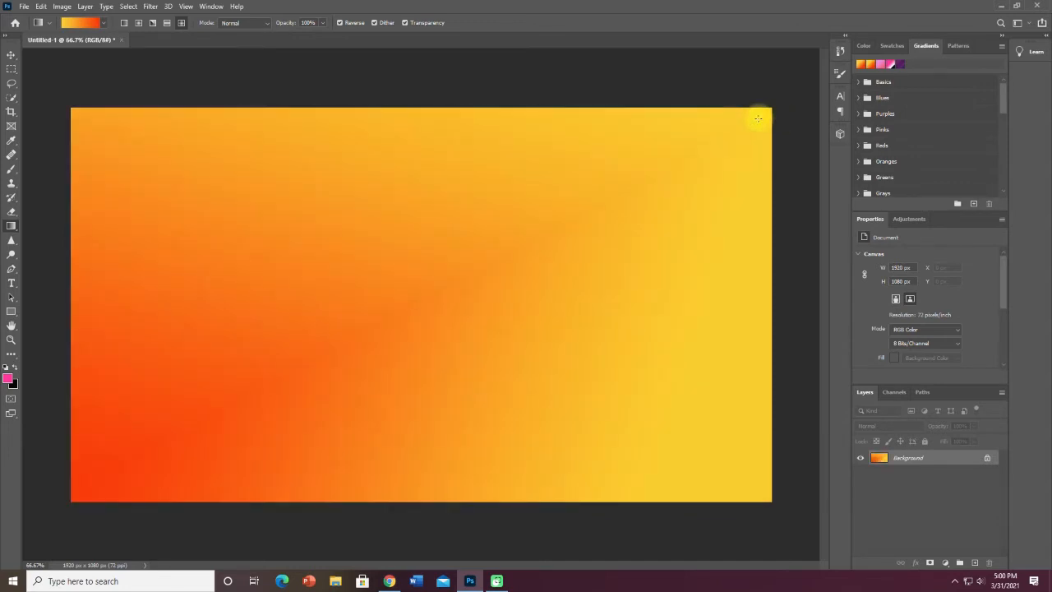
Remove the opacity stop at the start of the Orange_05 gradient in the Gradient Editor.
left_click(91, 24)
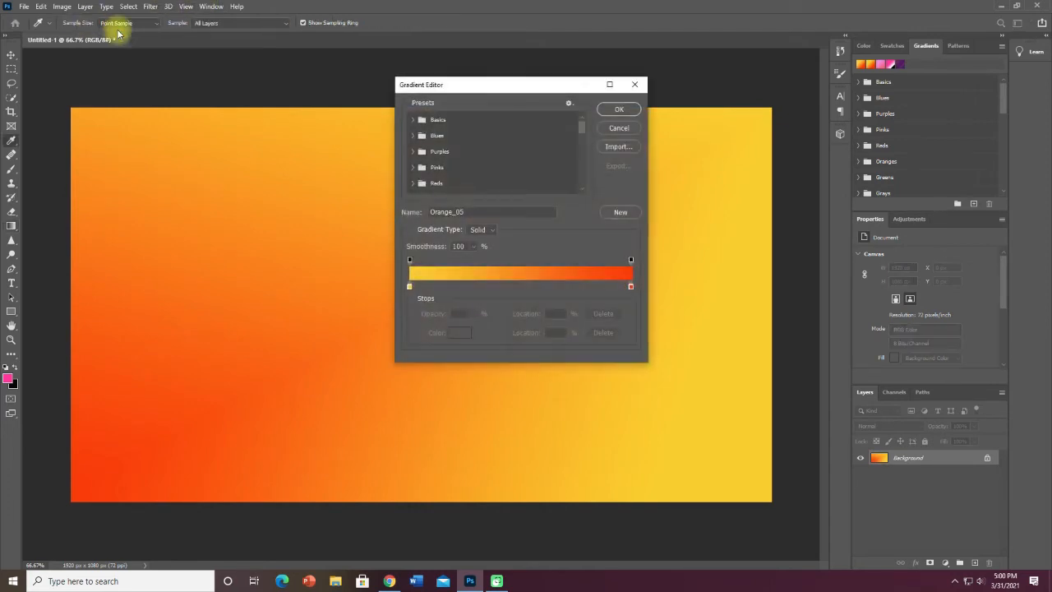
mouse_move(630, 259)
left_mouse_down()
mouse_move(550, 261)
mouse_move(635, 260)
left_mouse_up()
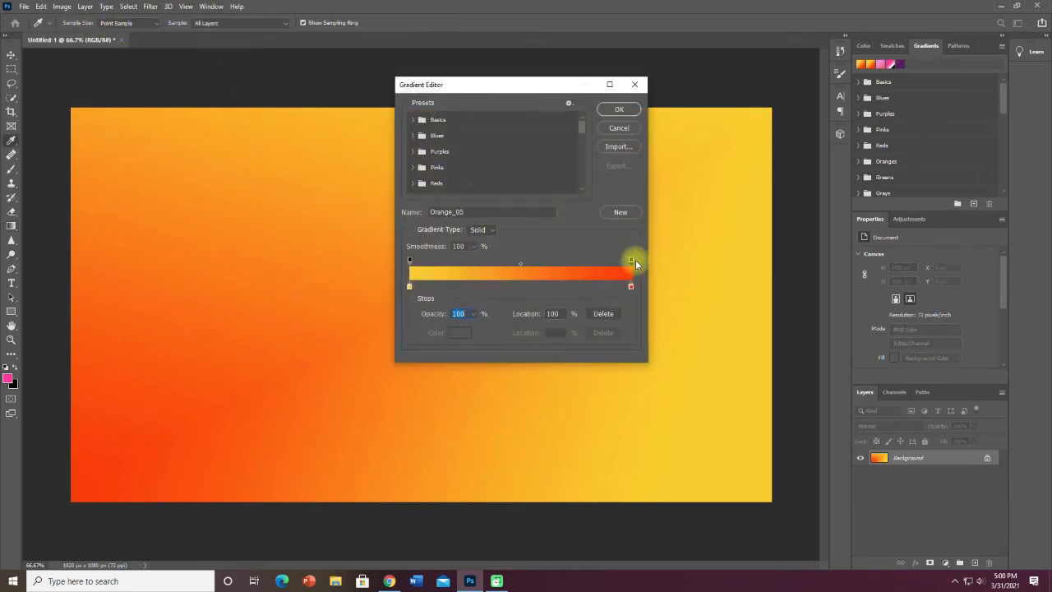
left_click_drag(417, 262, 576, 273)
left_click_drag(503, 272, 454, 272)
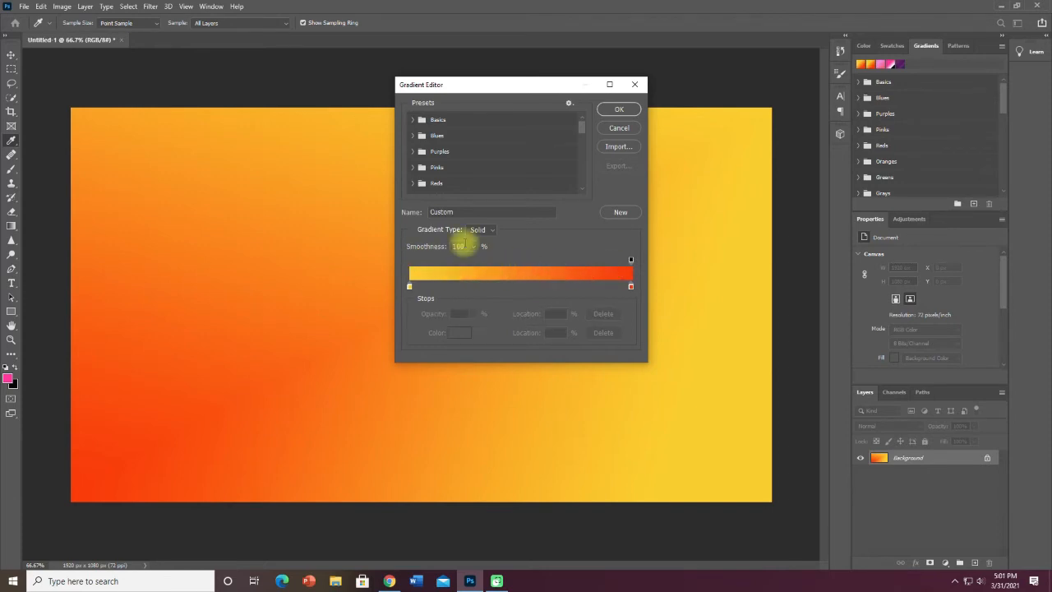
Add the custom gradient to the Purples preset group as a new preset.
scroll(456, 178, "down", 1)
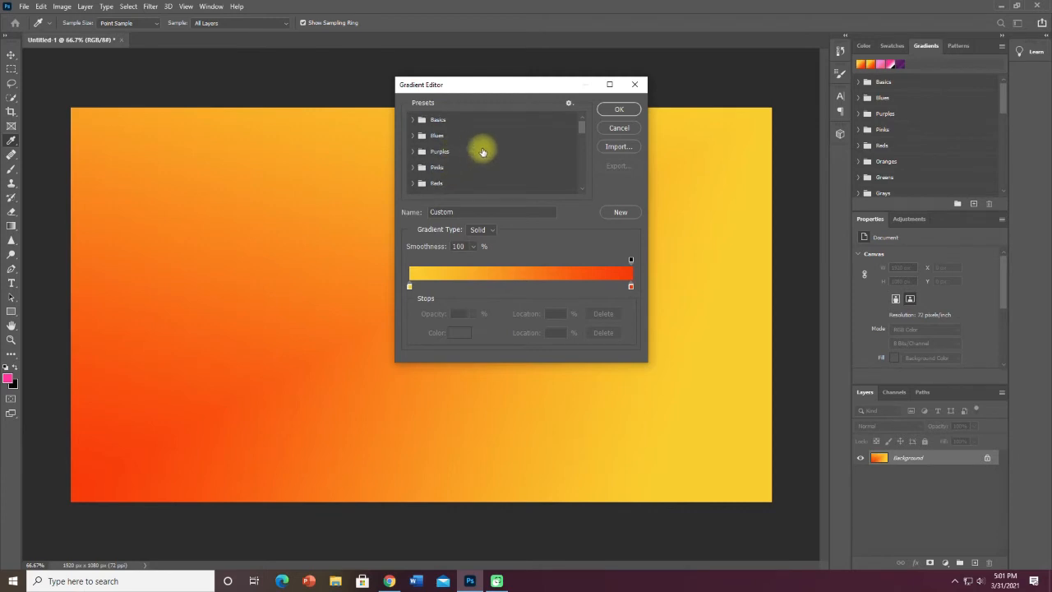
left_click(452, 153)
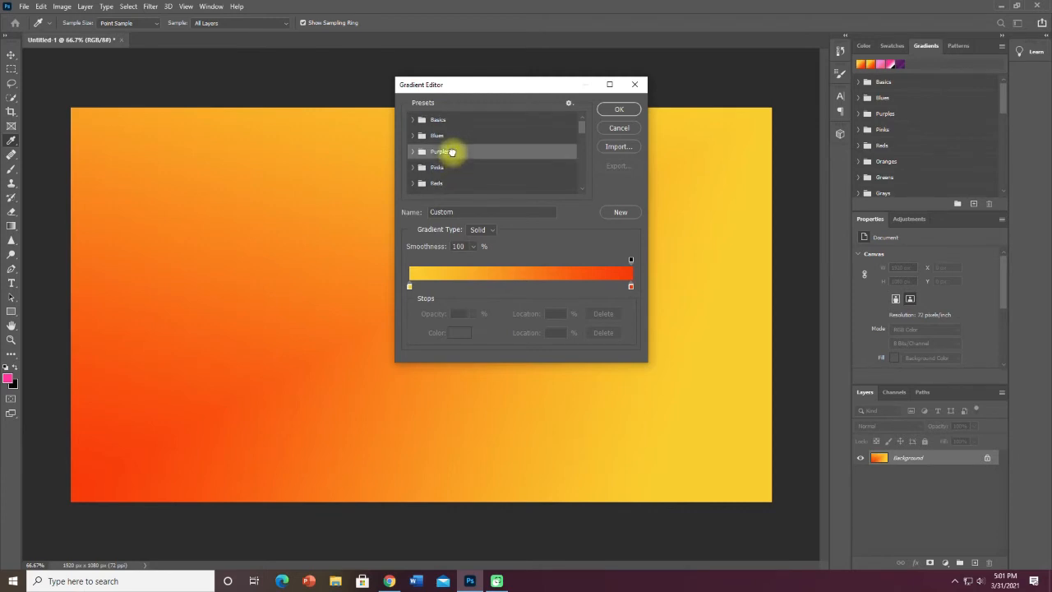
left_click(622, 213)
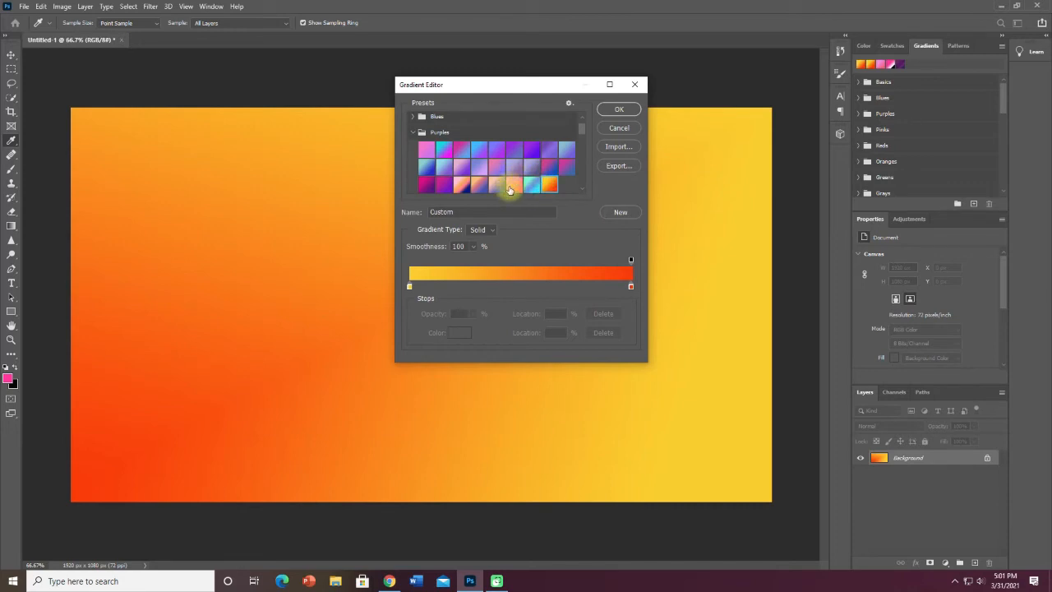
Load the Pink_14 gradient preset and redraw the diamond gradient on the background from the upper-left area to the lower-right corner.
left_click(513, 185)
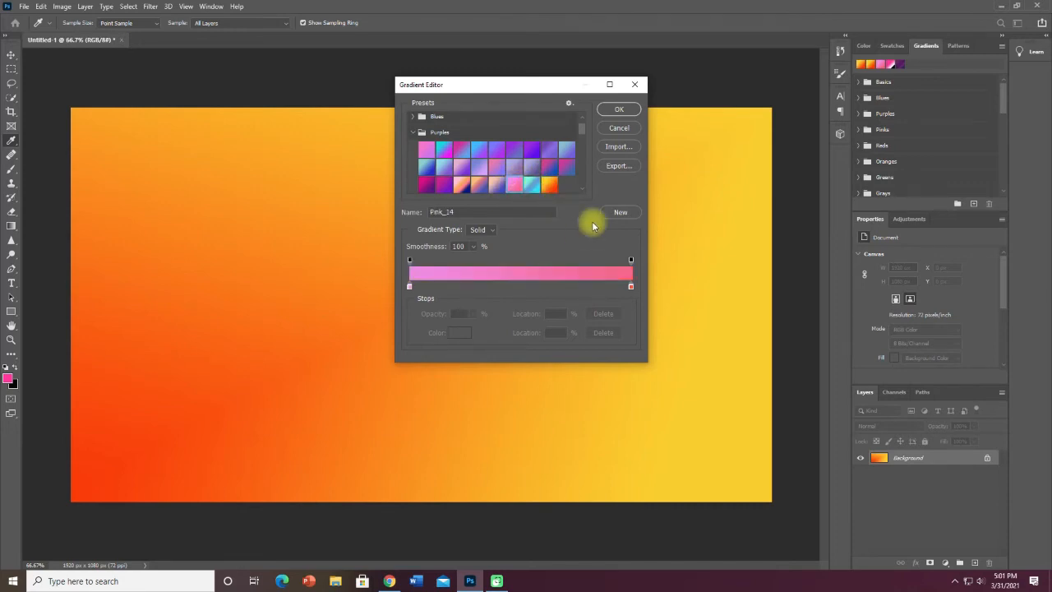
left_click(627, 109)
left_click_drag(199, 178, 763, 496)
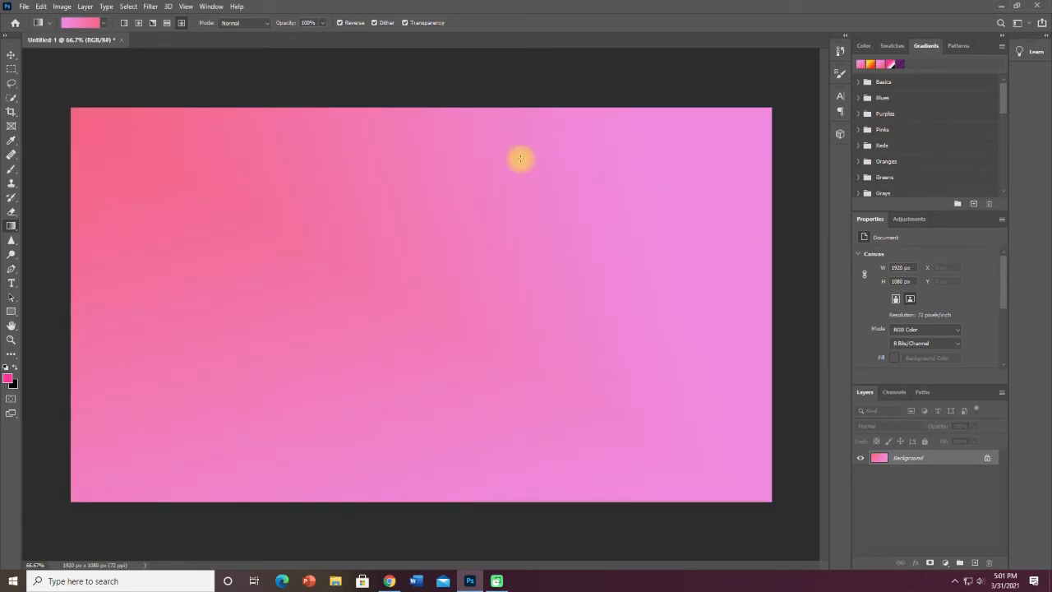
Add a paragraph text reading "Sample Gradient Background" in a box about 982 × 484 px and move it up and left.
left_click(12, 281)
left_click_drag(302, 210, 515, 286)
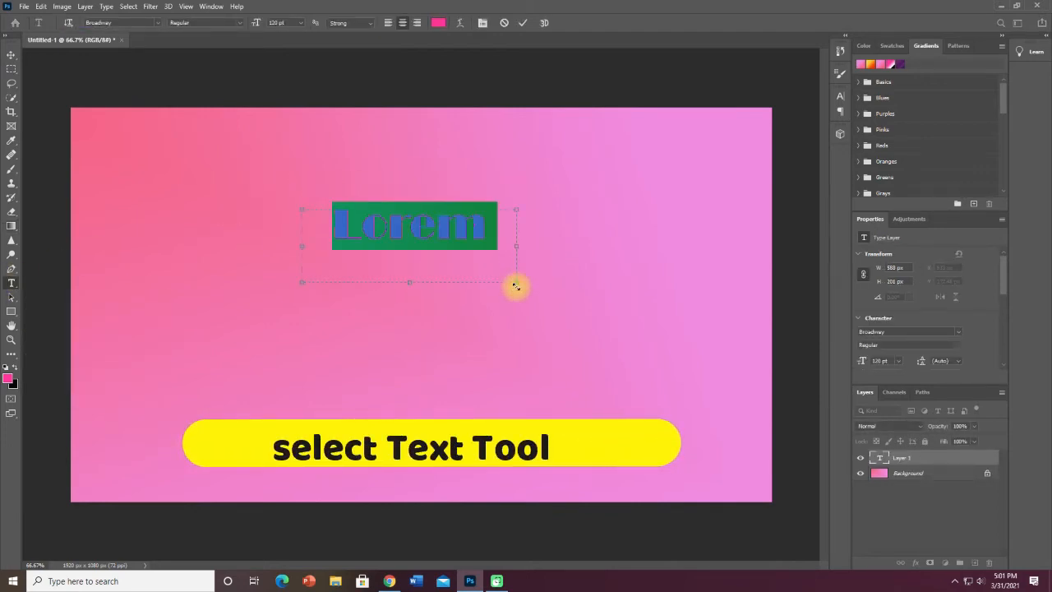
type("Sample")
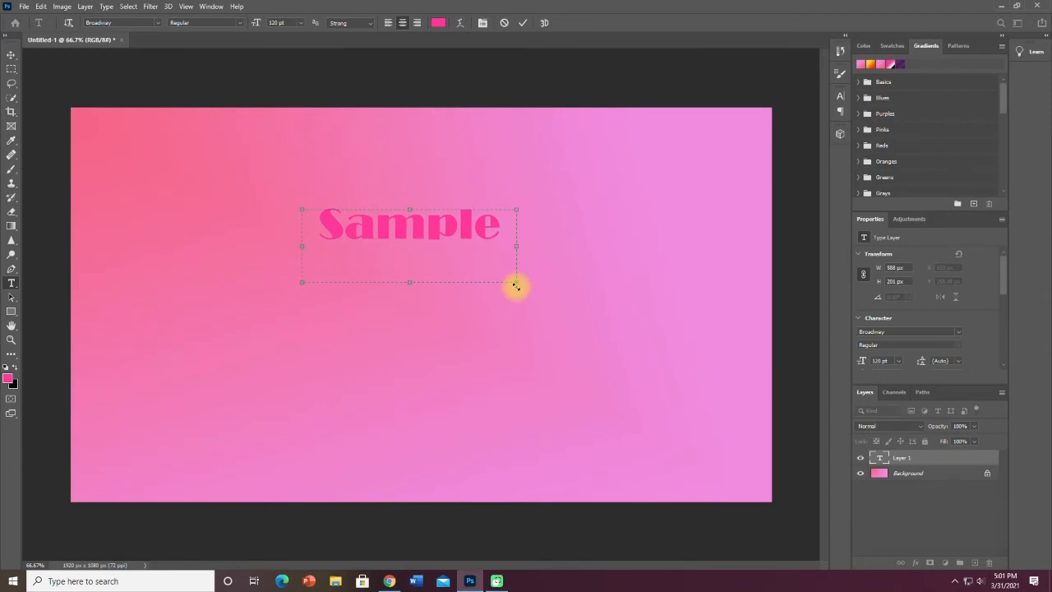
left_click_drag(515, 283, 631, 383)
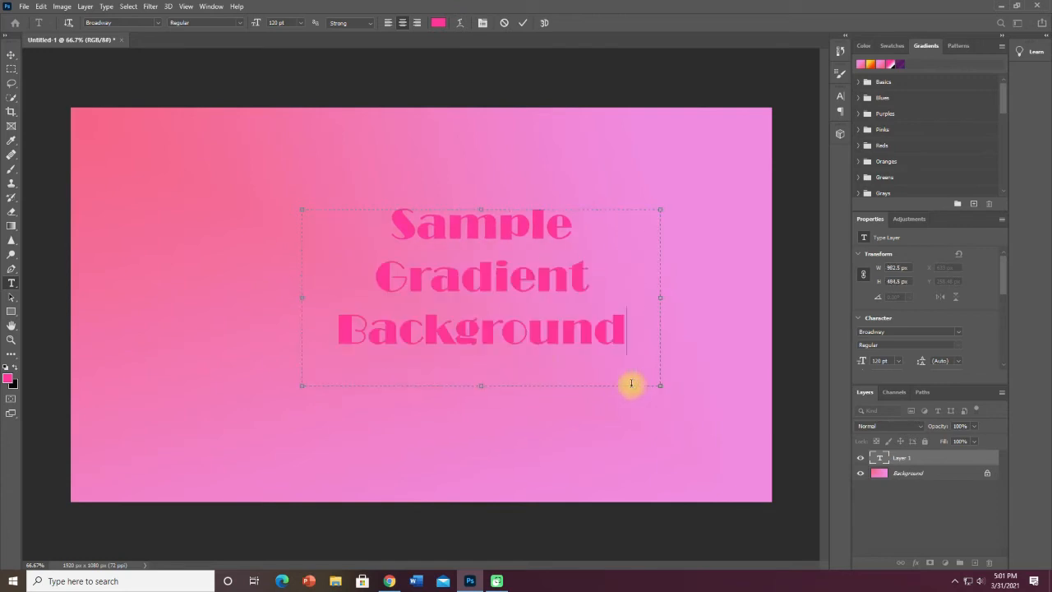
left_click(523, 22)
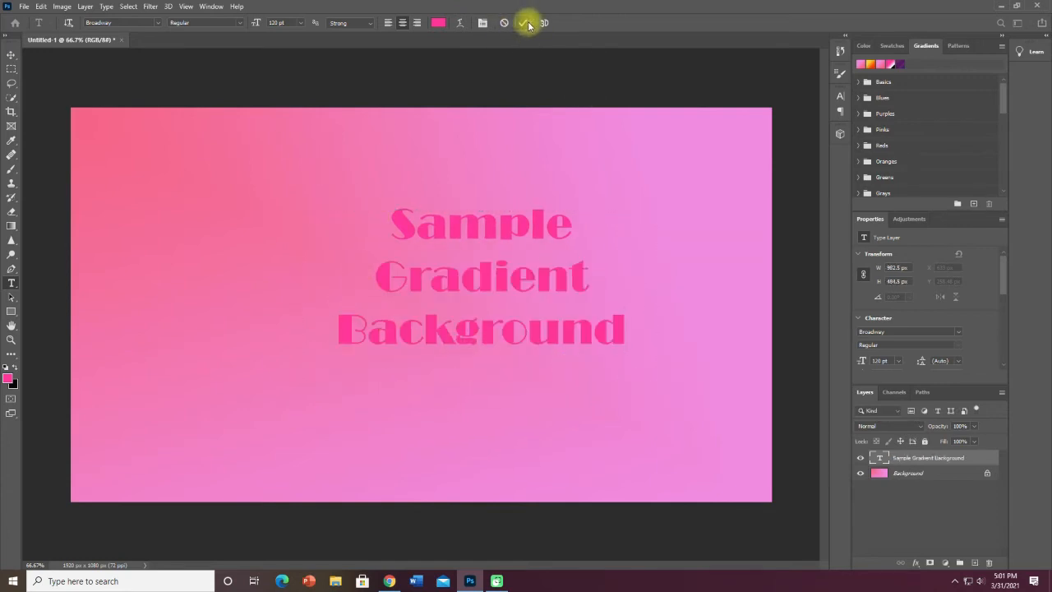
left_click(11, 55)
left_click_drag(533, 299, 453, 272)
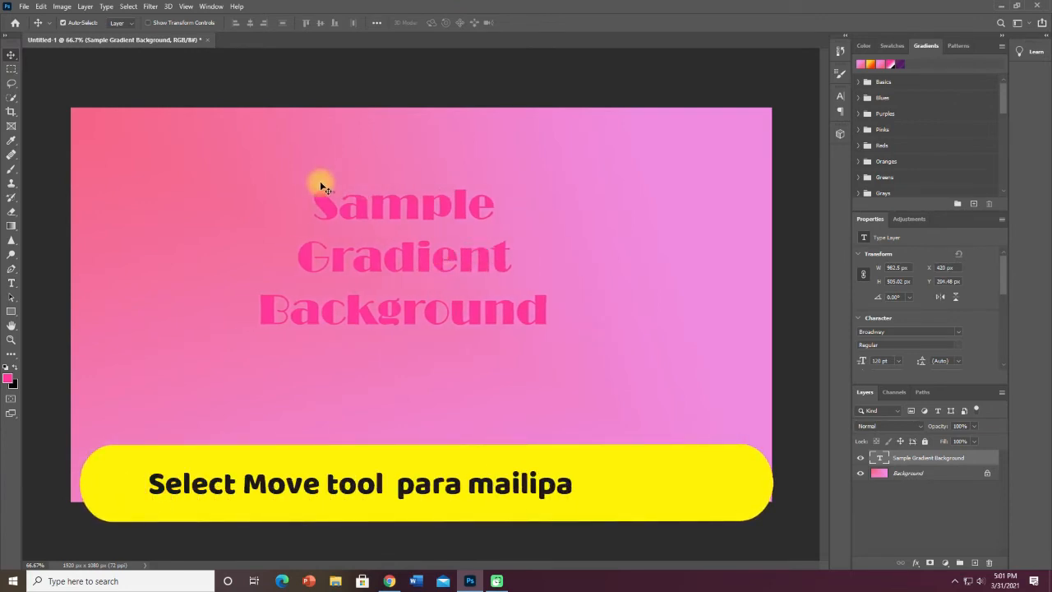
Recolour the whole text to dark teal #003333.
double_click(325, 206)
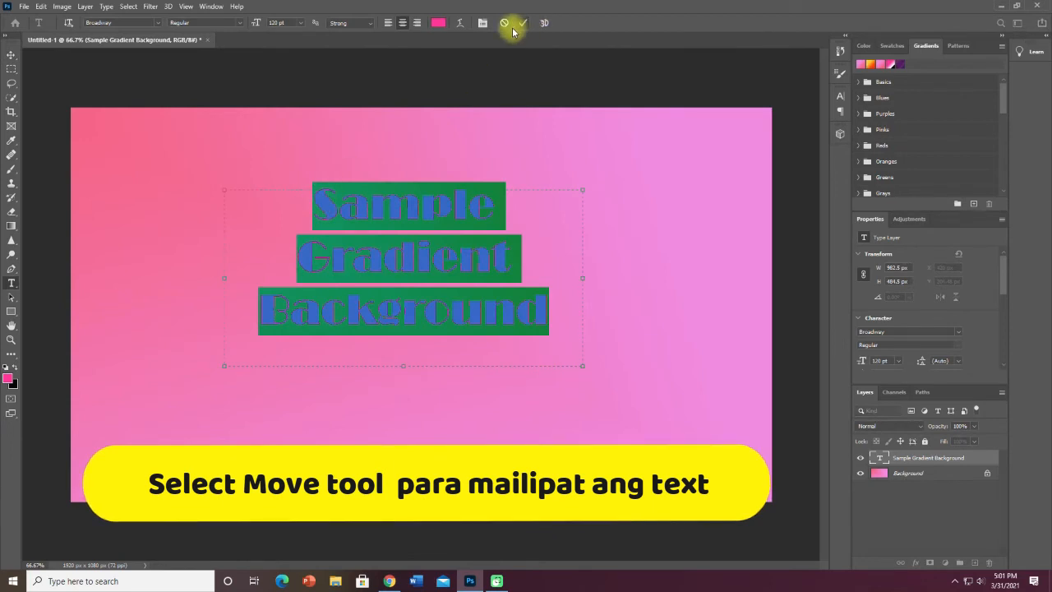
left_click(438, 22)
left_click(469, 254)
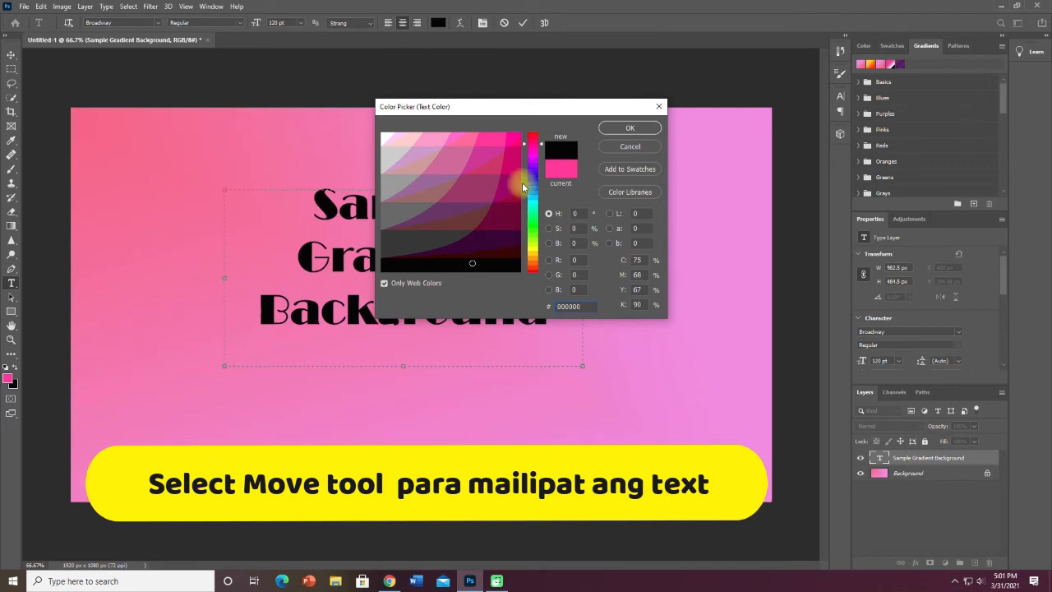
left_click_drag(528, 173, 526, 234)
left_click(489, 248)
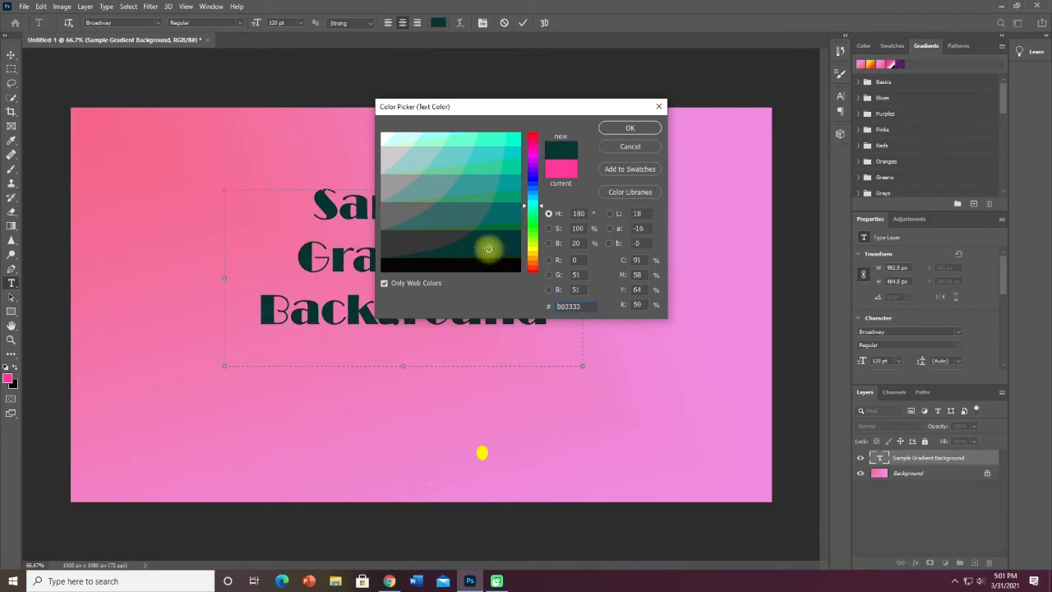
left_click(629, 127)
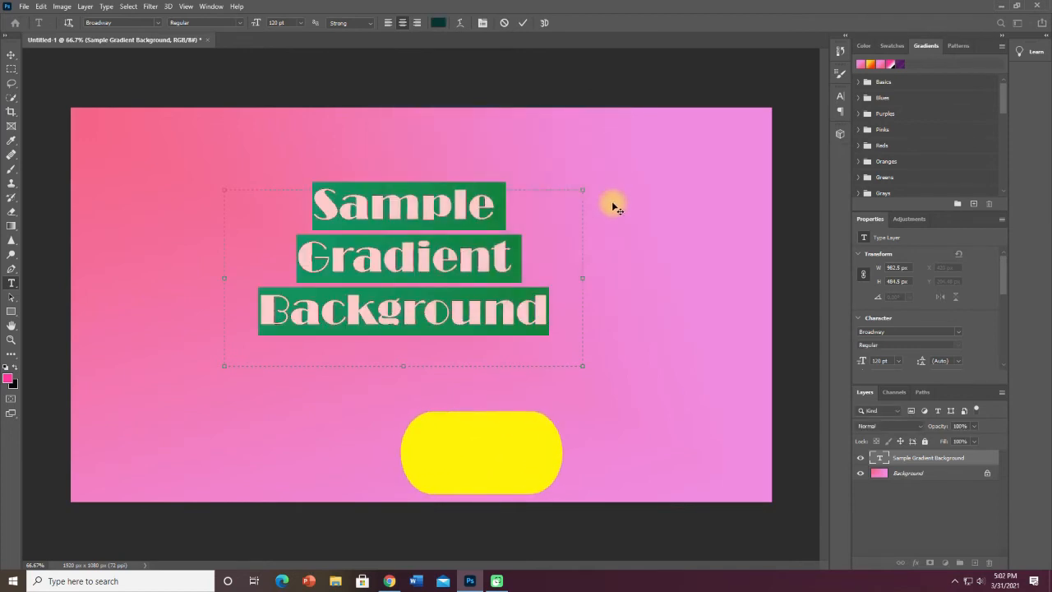
left_click(523, 22)
key("v")
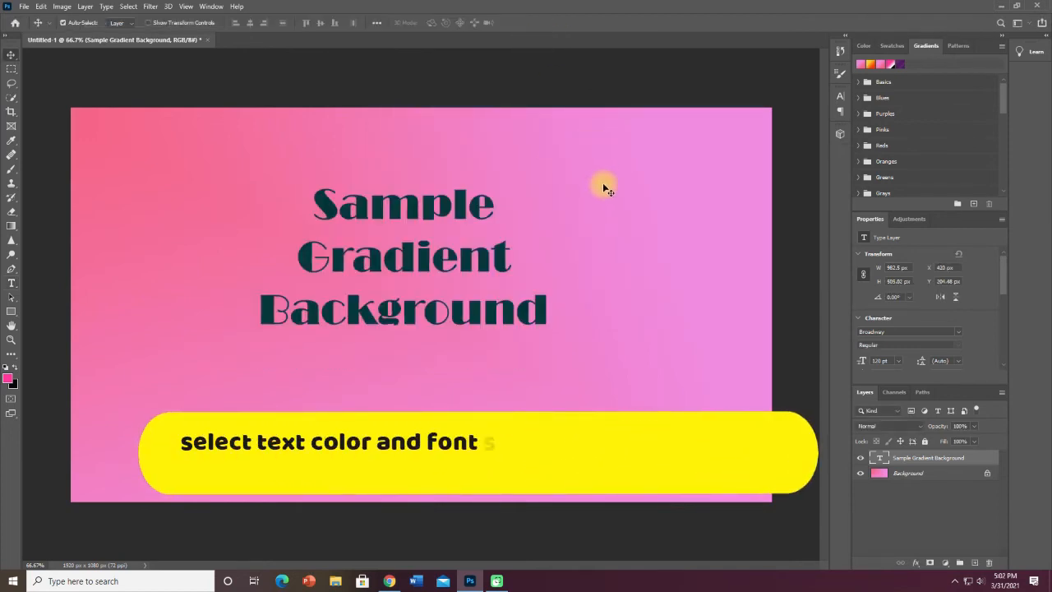
left_click(602, 183)
Set the colour of the whole text to black, #000000.
double_click(317, 197)
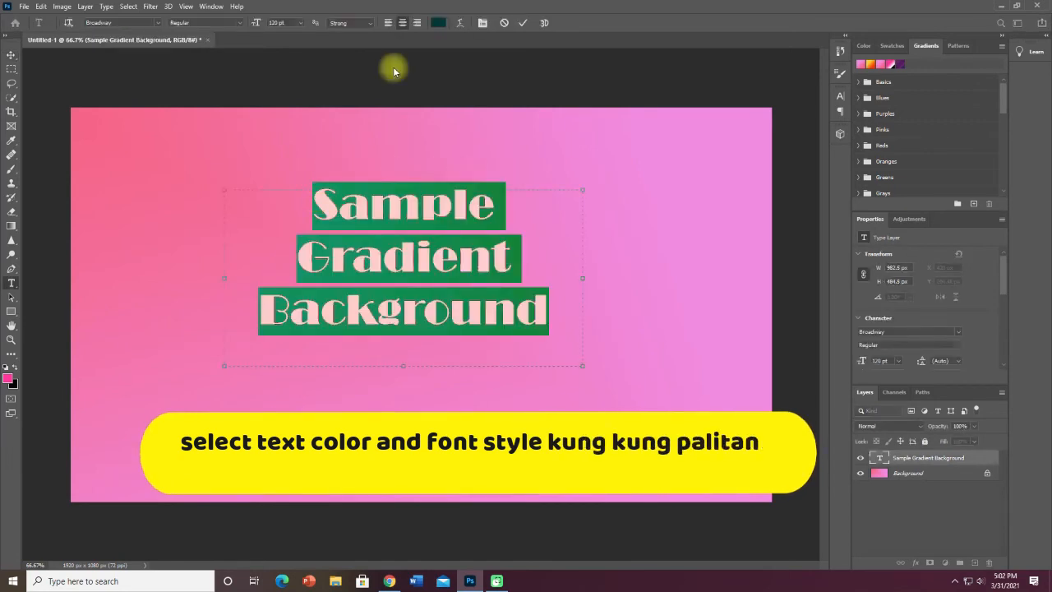
left_click(437, 22)
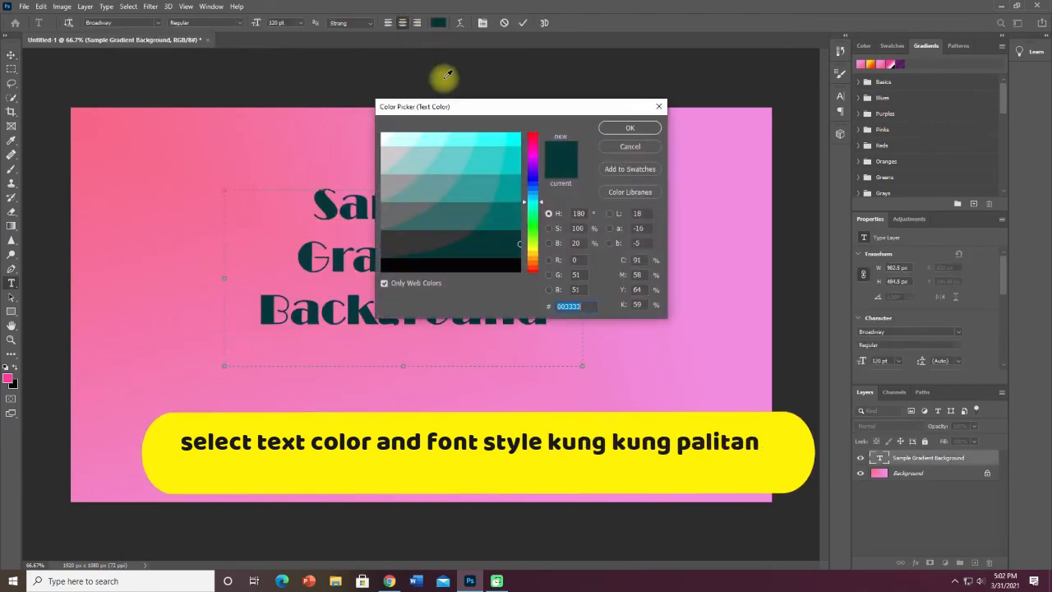
left_click(482, 268)
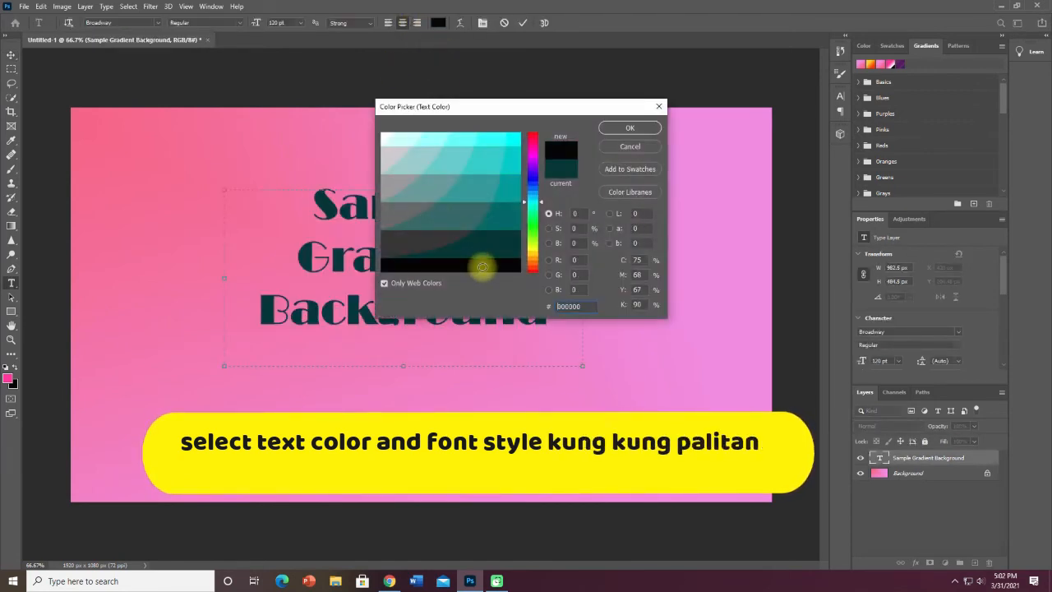
left_click(630, 127)
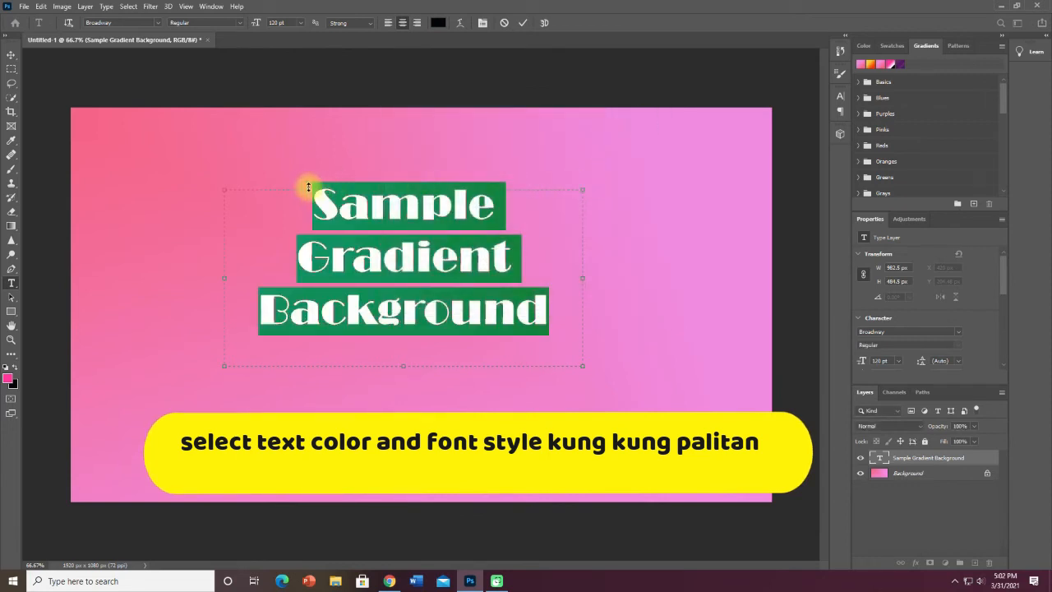
Change the font of the selected text to Rage Italic and commit the edit.
left_click(157, 23)
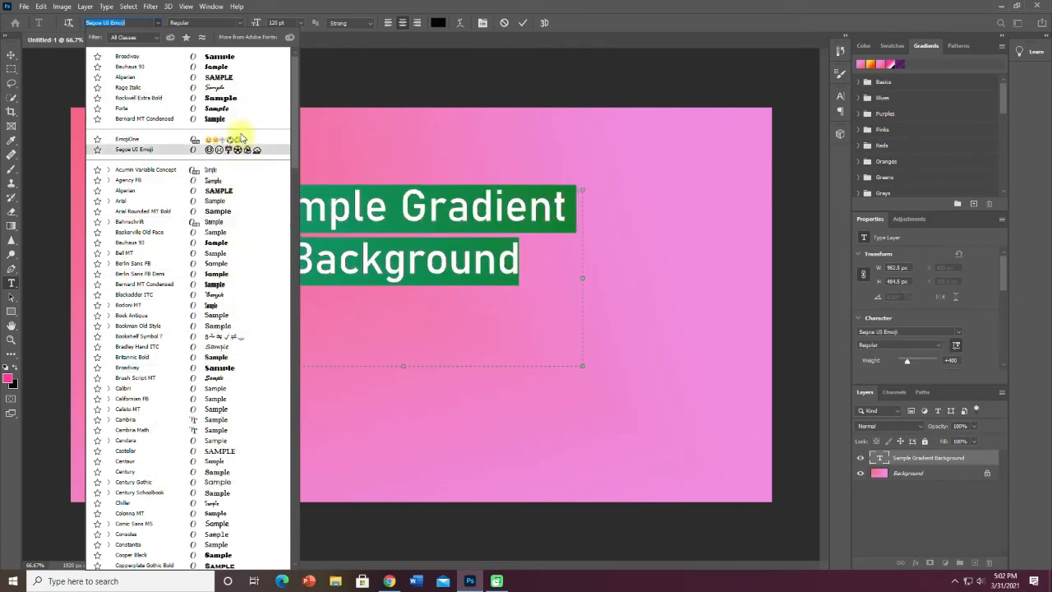
left_click(230, 86)
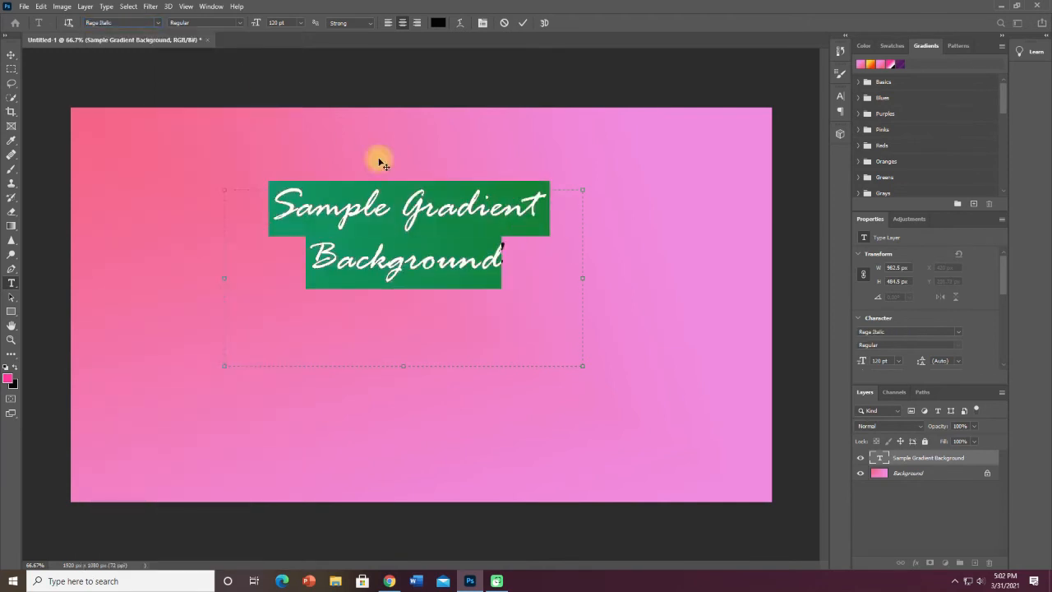
left_click(522, 23)
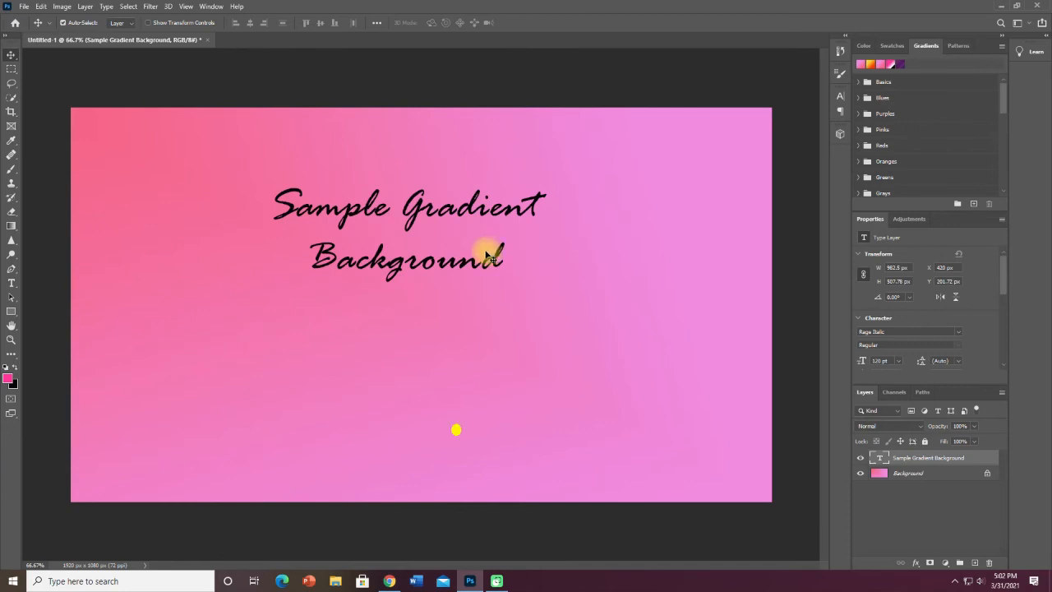
Enlarge the text box to about 1124 × 704 px and set the font size of the whole text to 200 pt.
double_click(382, 223)
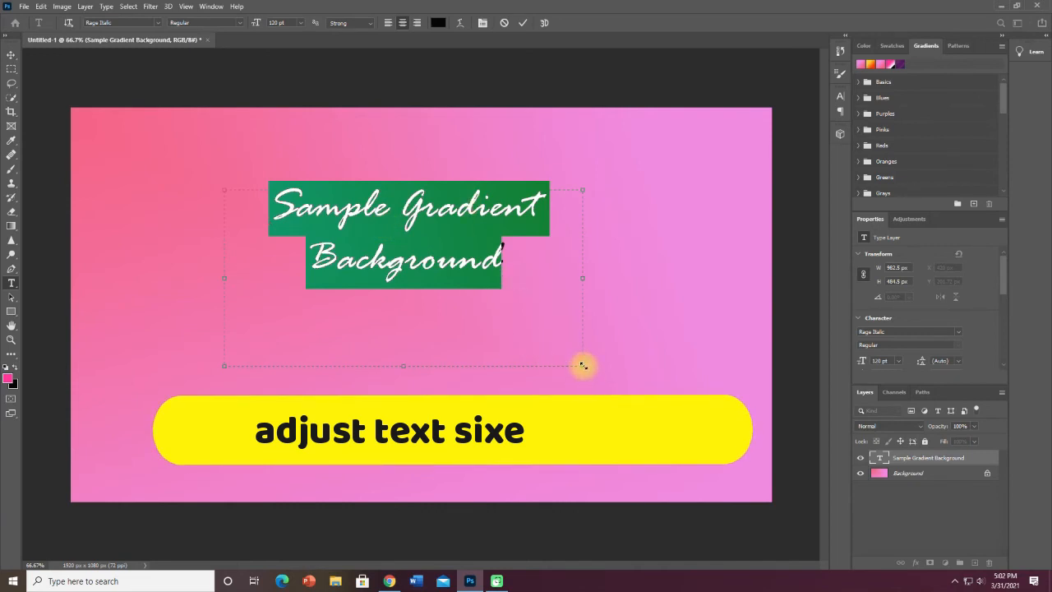
left_click_drag(582, 366, 633, 403)
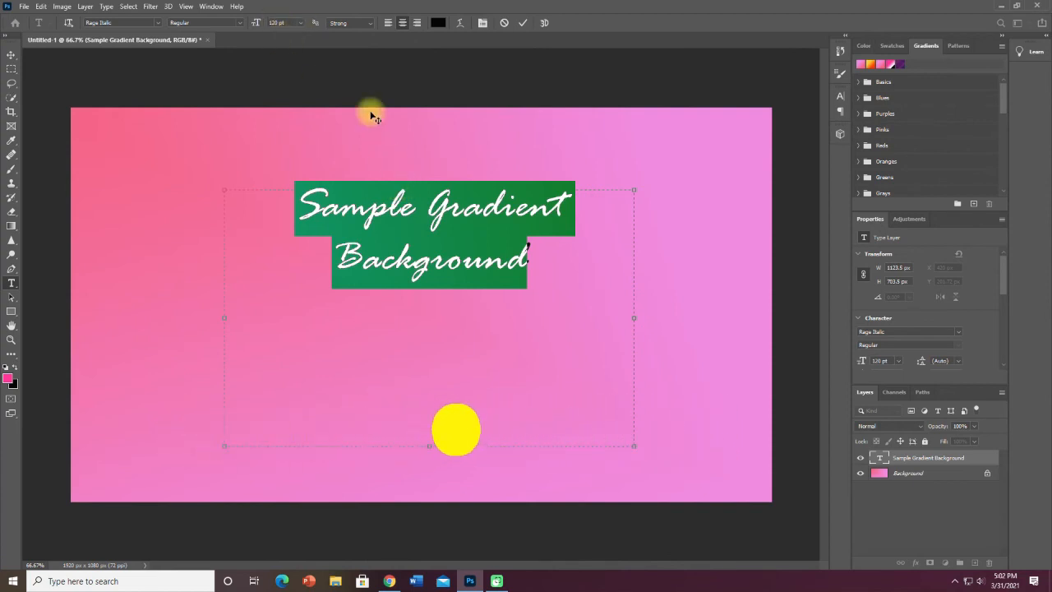
left_click(277, 22)
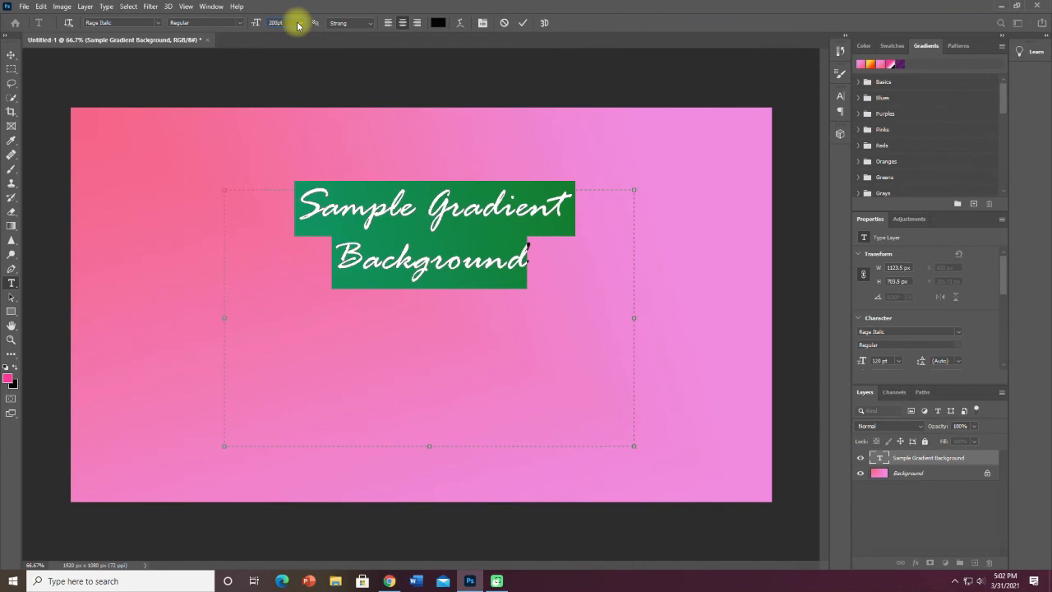
type("200")
key("Return")
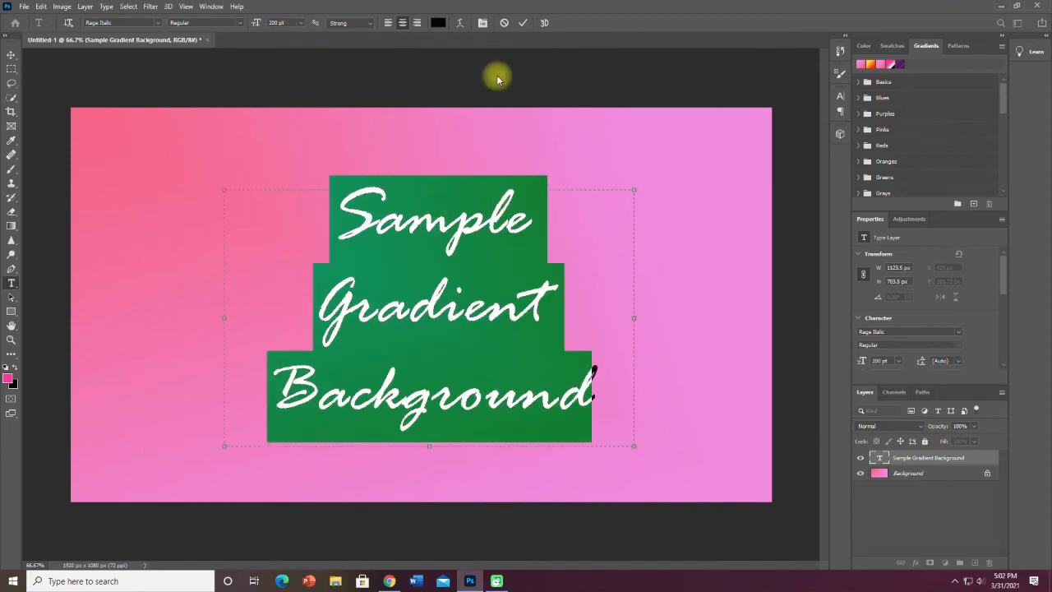
Widen the text box to about 1312 px and move the text to about X 286 px, Y 218 px.
left_click_drag(637, 321, 704, 319)
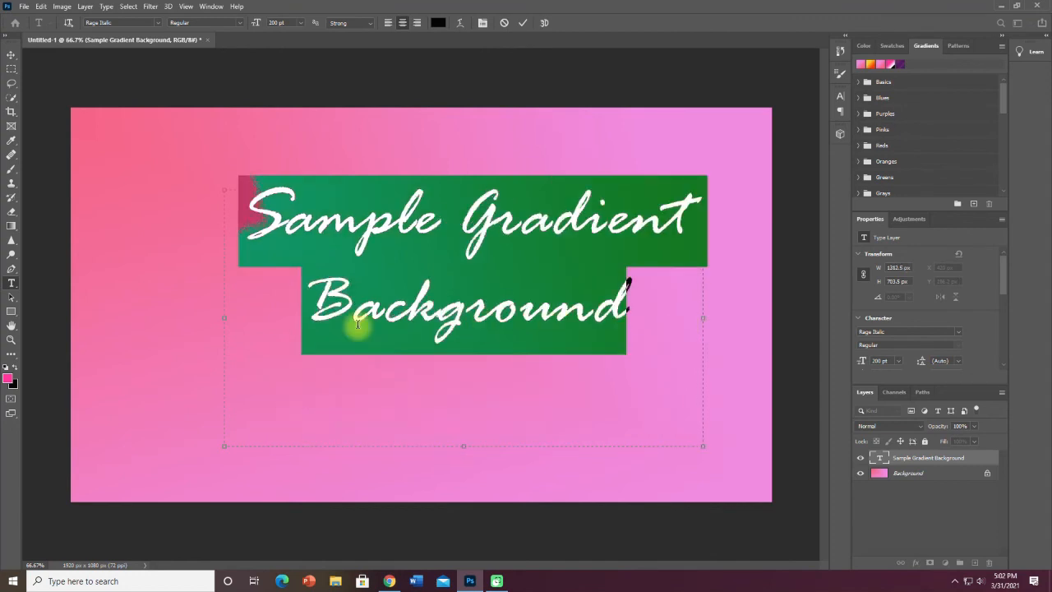
left_click(523, 22)
left_click(11, 55)
left_click_drag(421, 267, 409, 306)
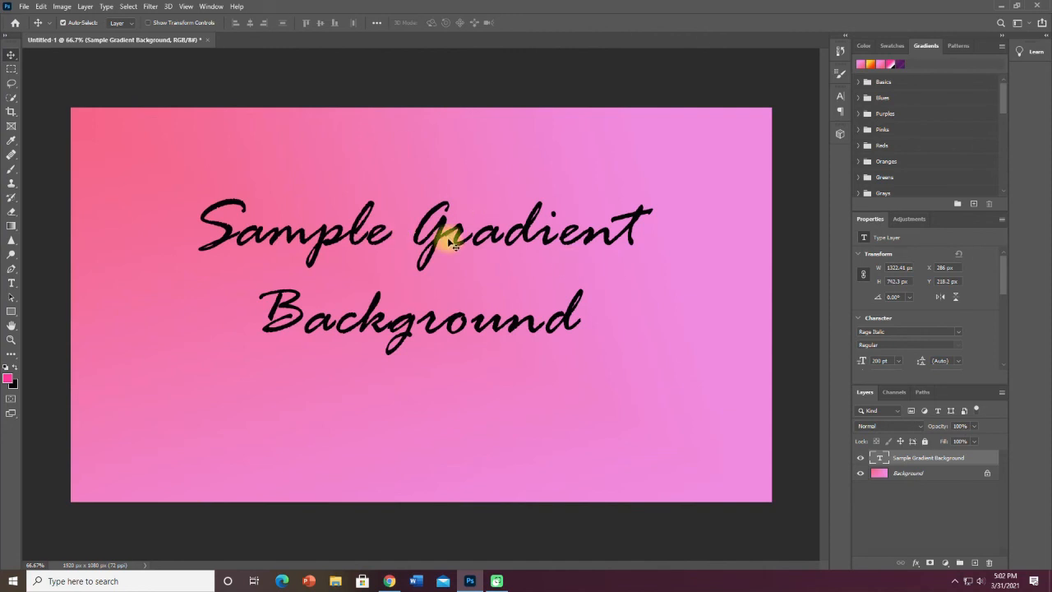
left_click(25, 7)
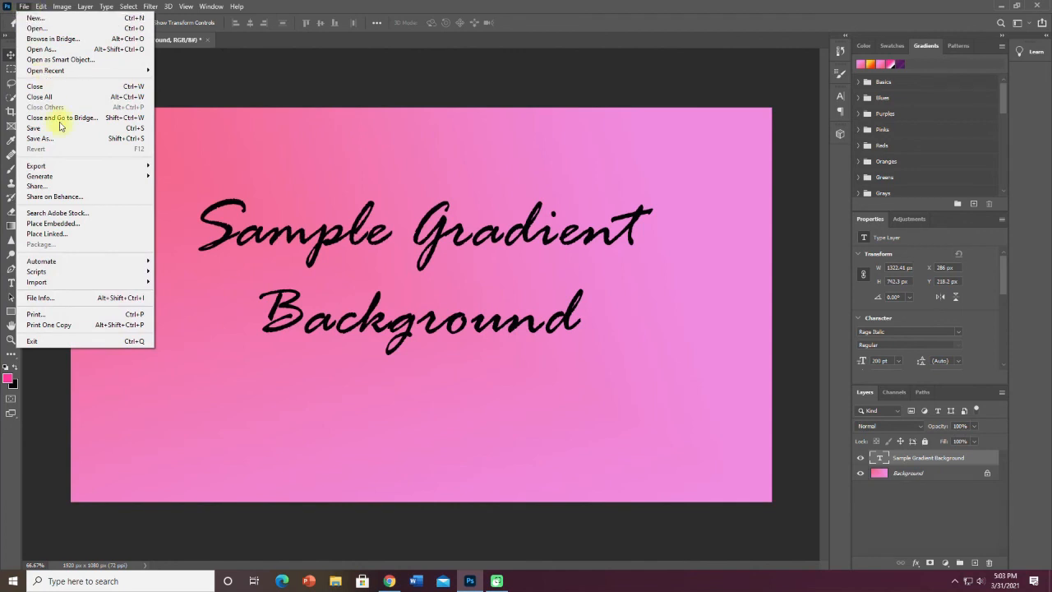
mouse_move(93, 165)
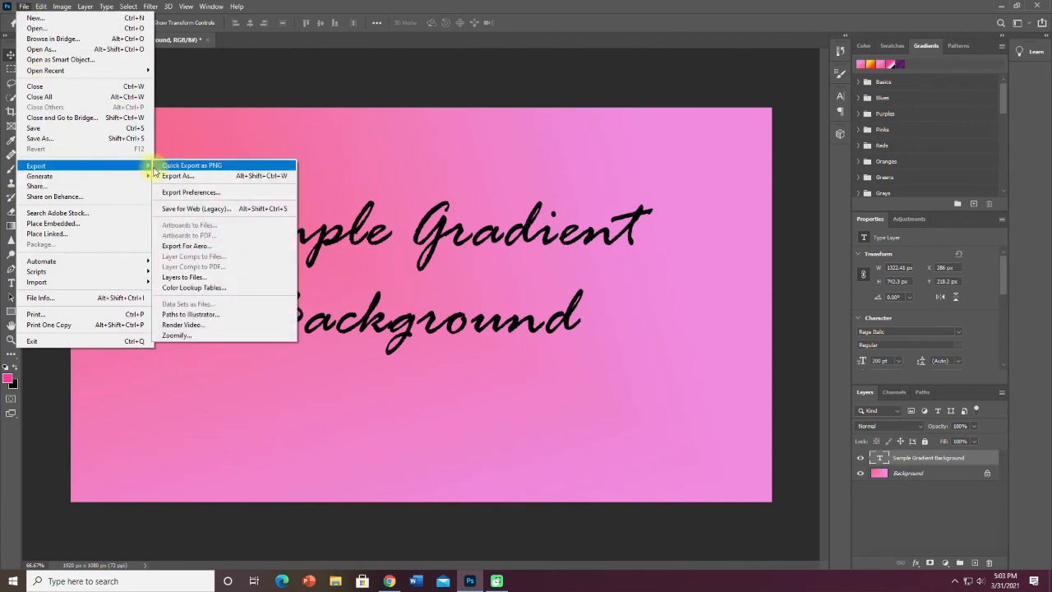
left_click(171, 175)
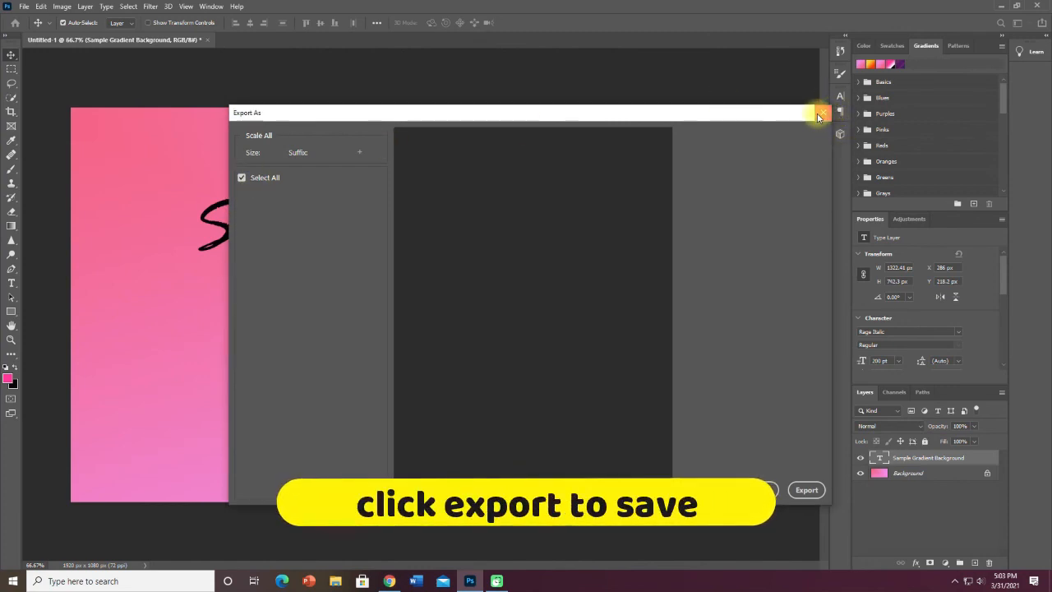
left_click(819, 115)
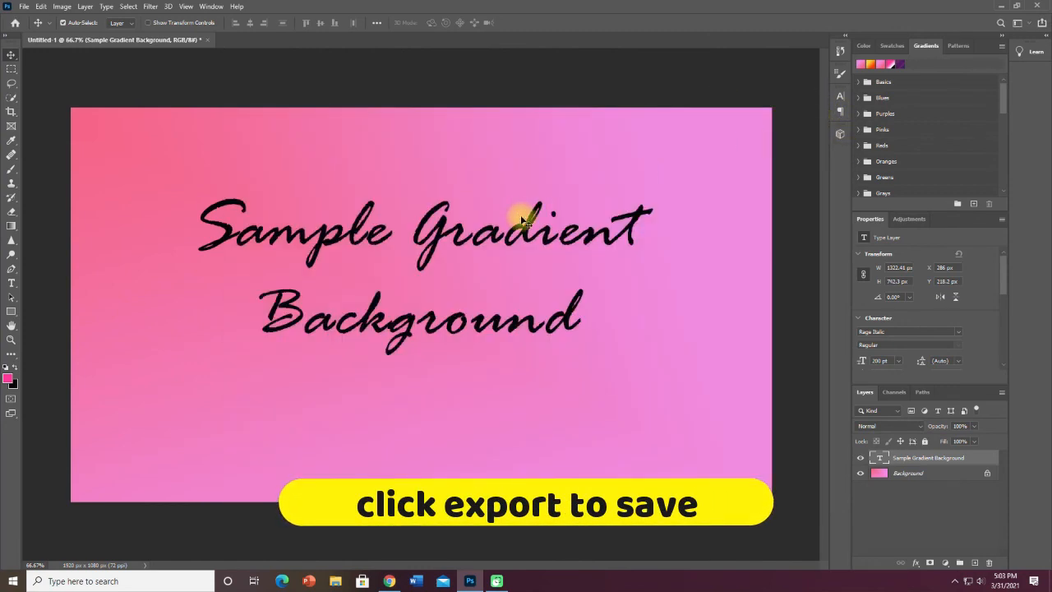